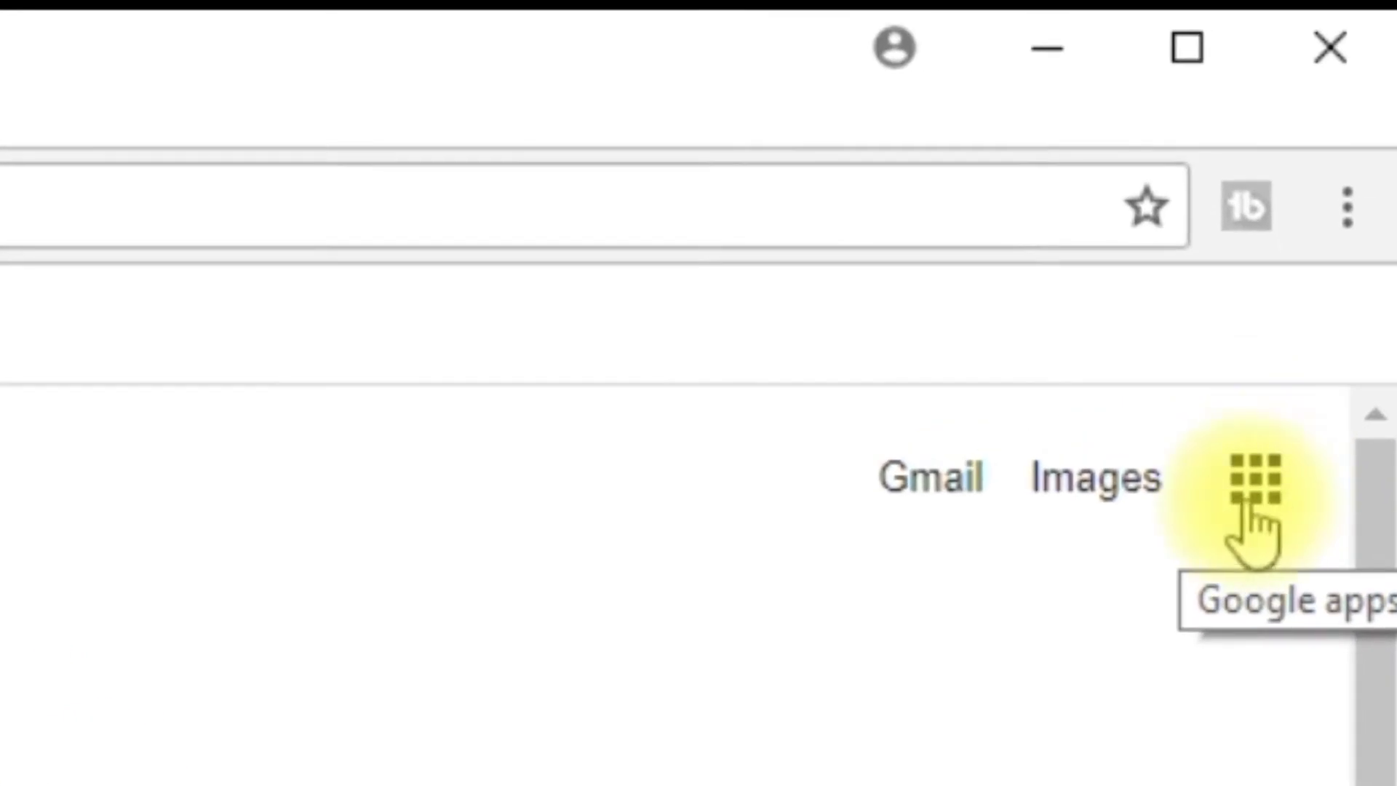
Open Blogger from the extended list of Google apps and go to its sign-in page
click(1253, 510)
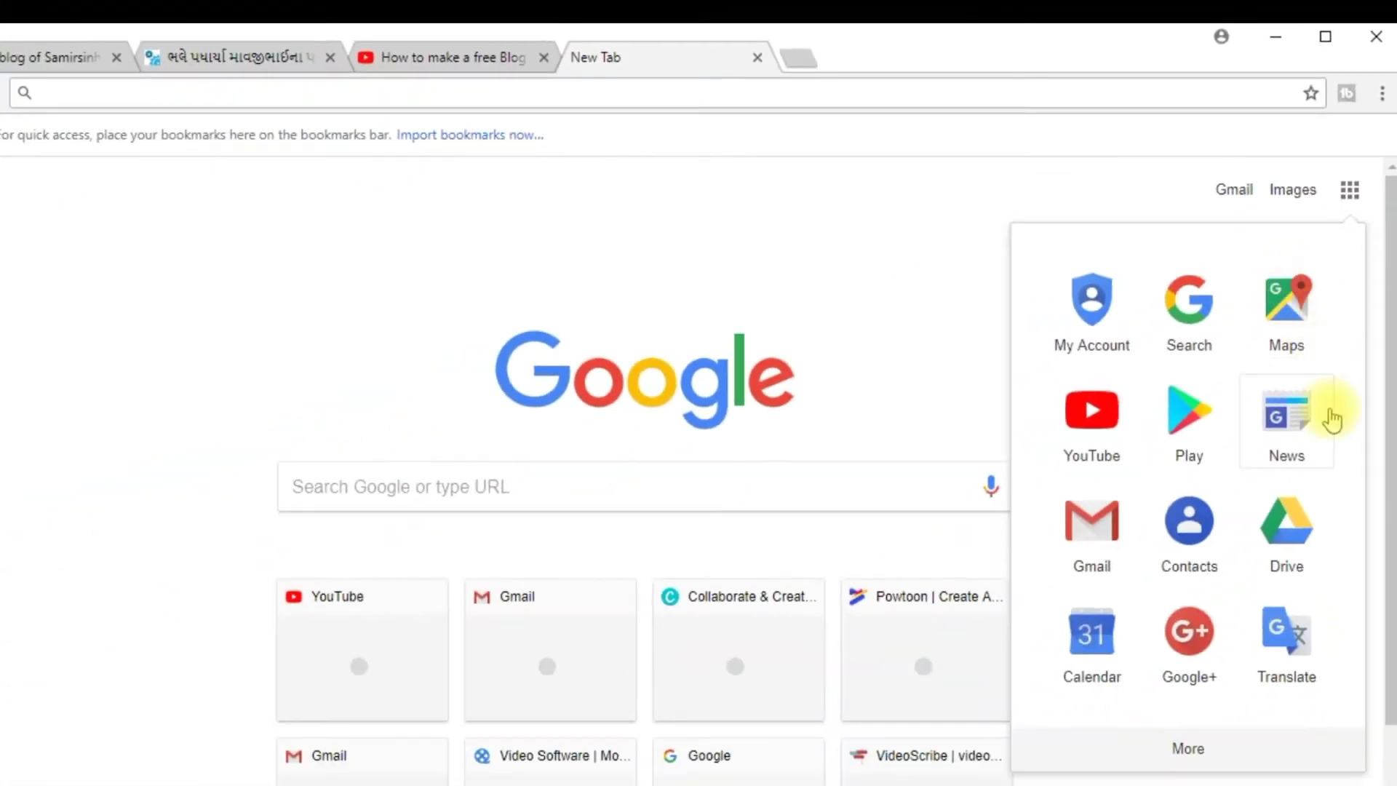
click(1194, 754)
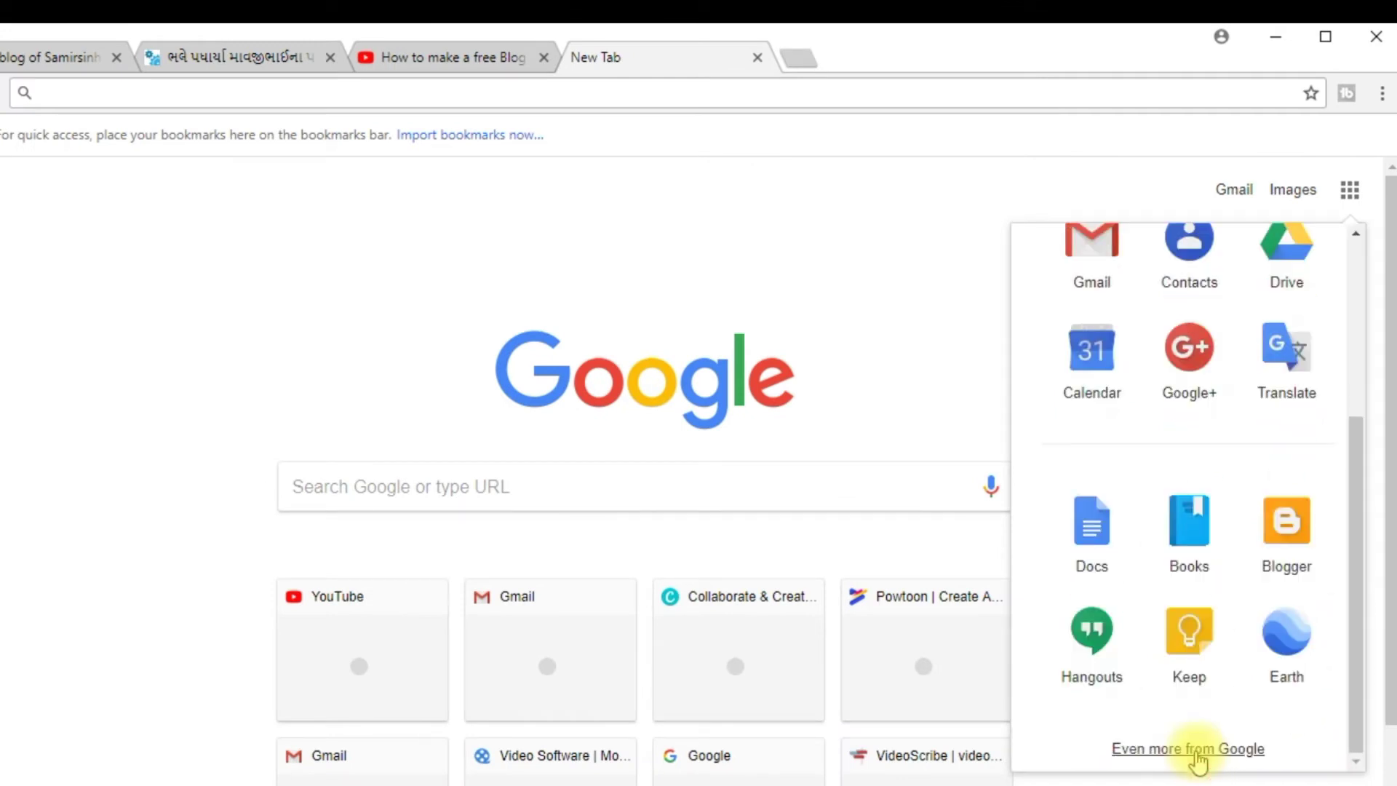
click(1286, 539)
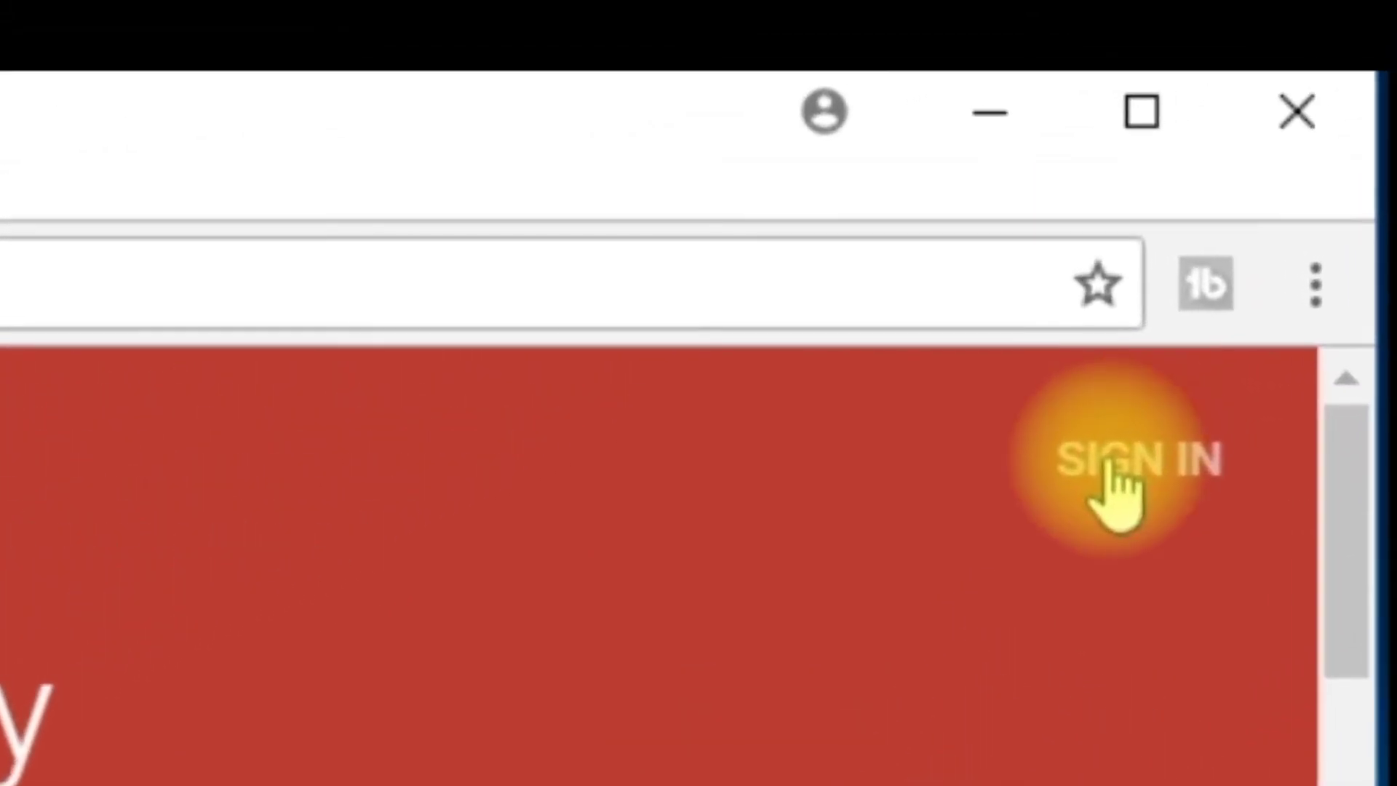
click(1109, 462)
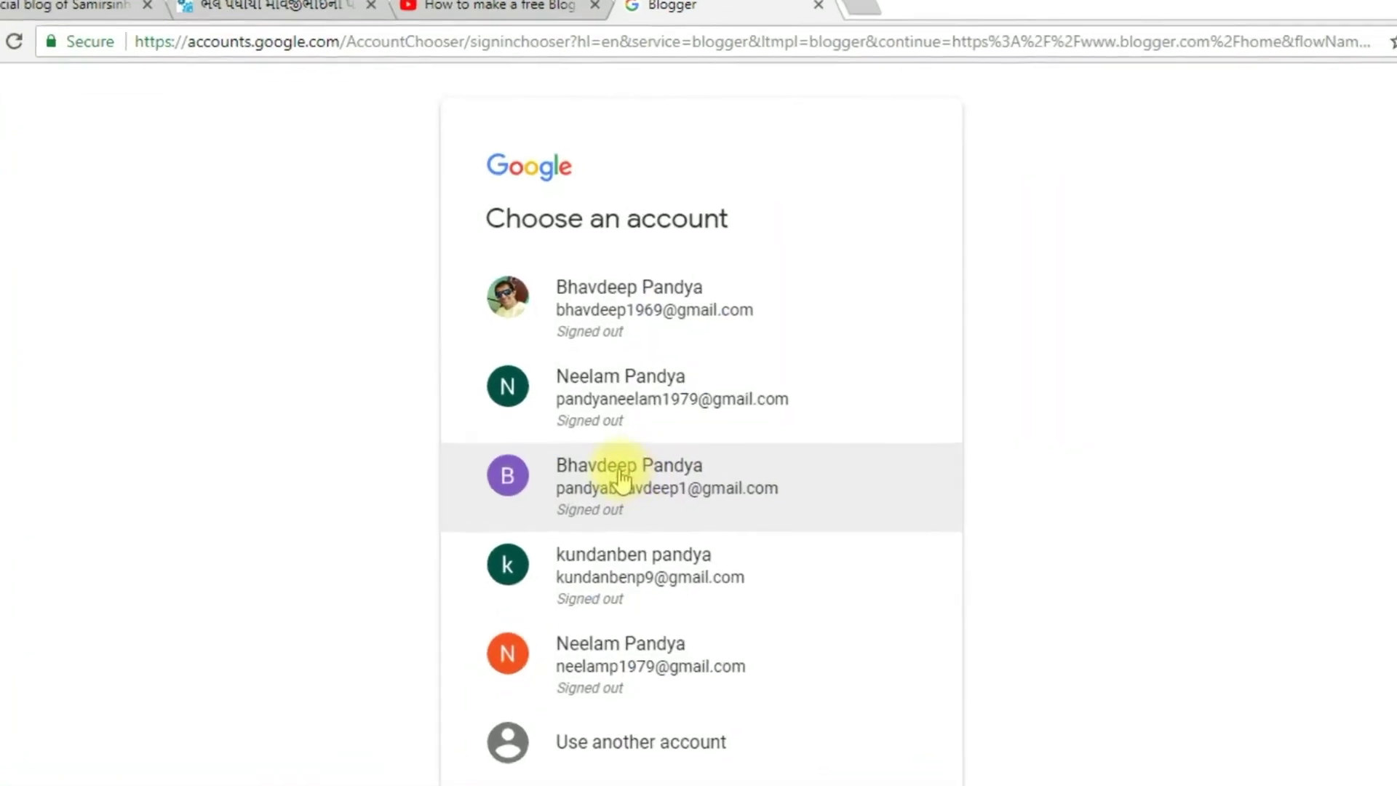
Choose the third listed Google account, enter the account password and sign in to Blogger
click(621, 481)
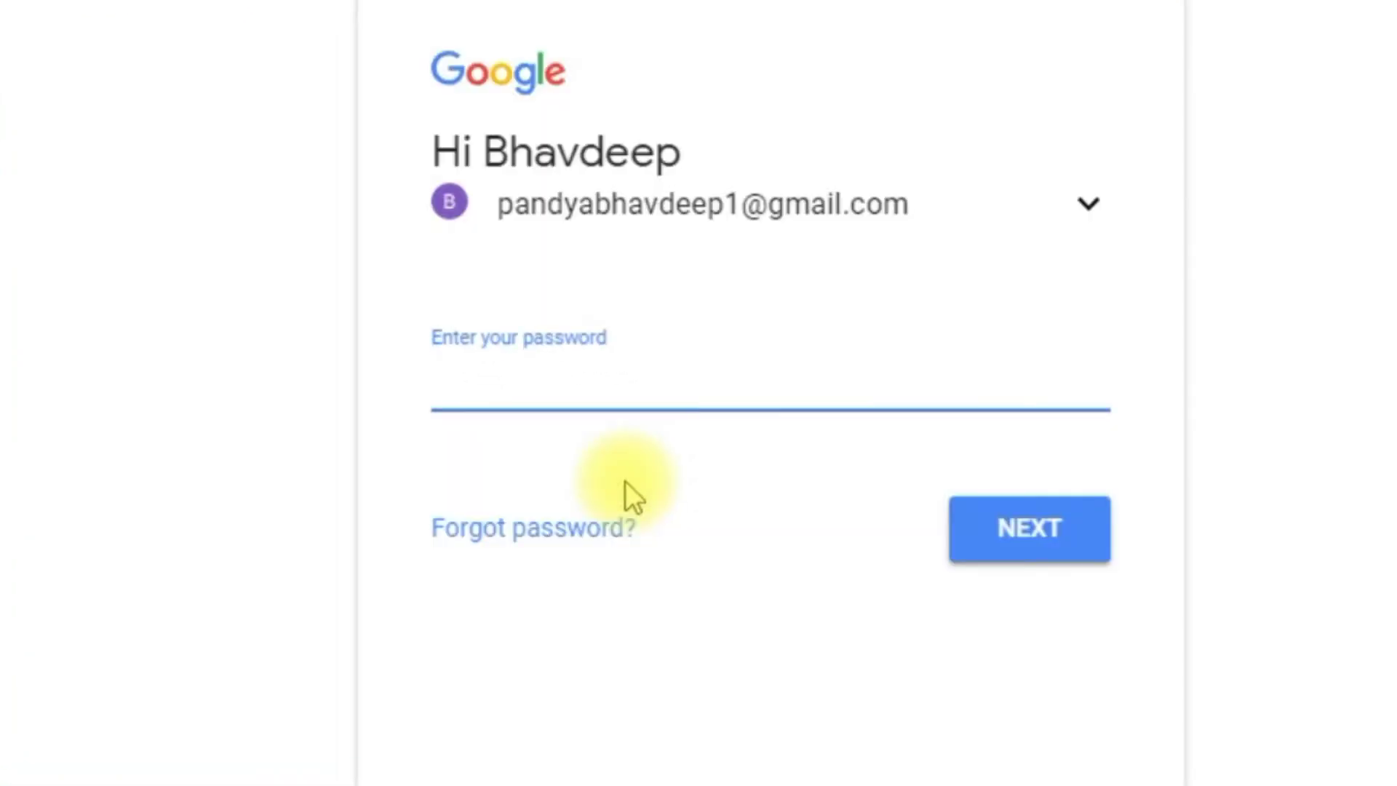
text(***********)
text(**)
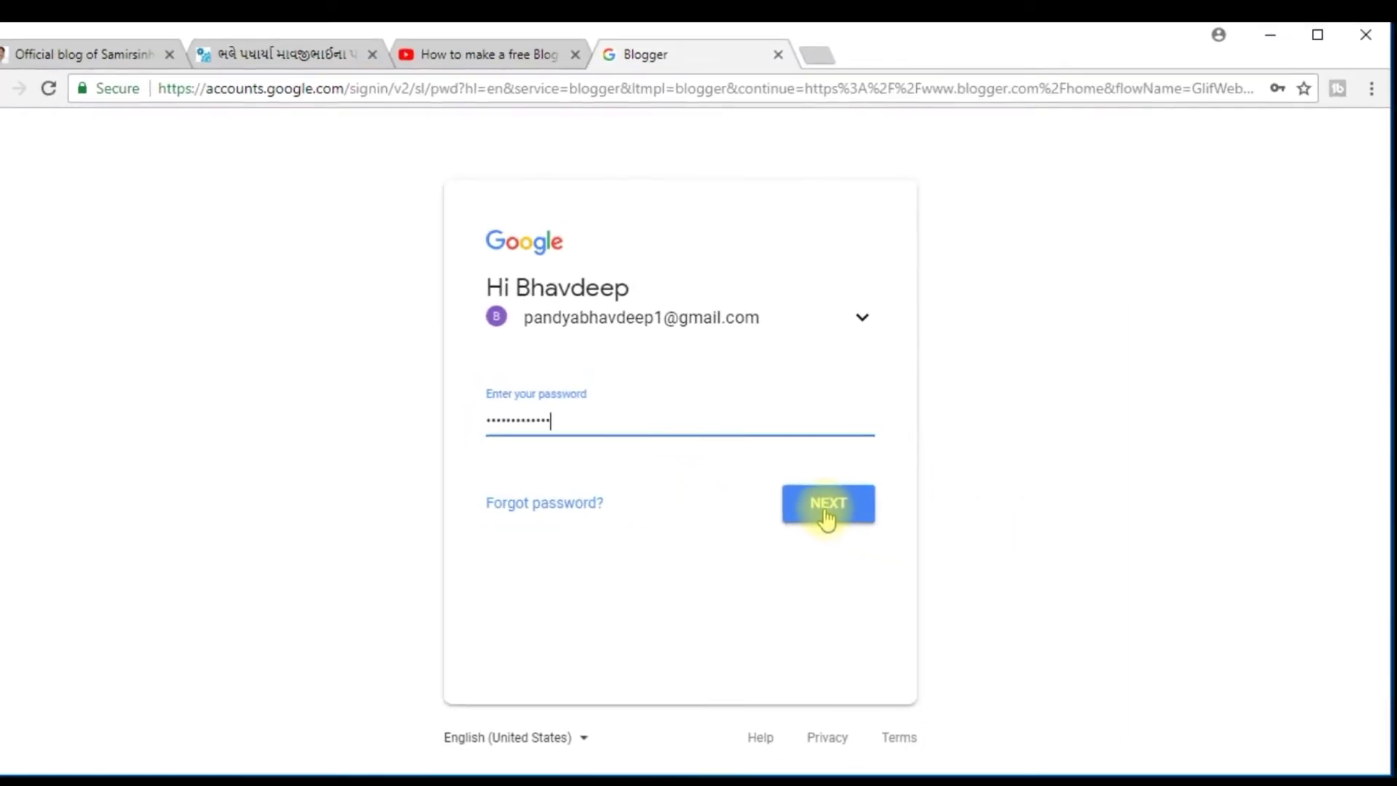
click(826, 510)
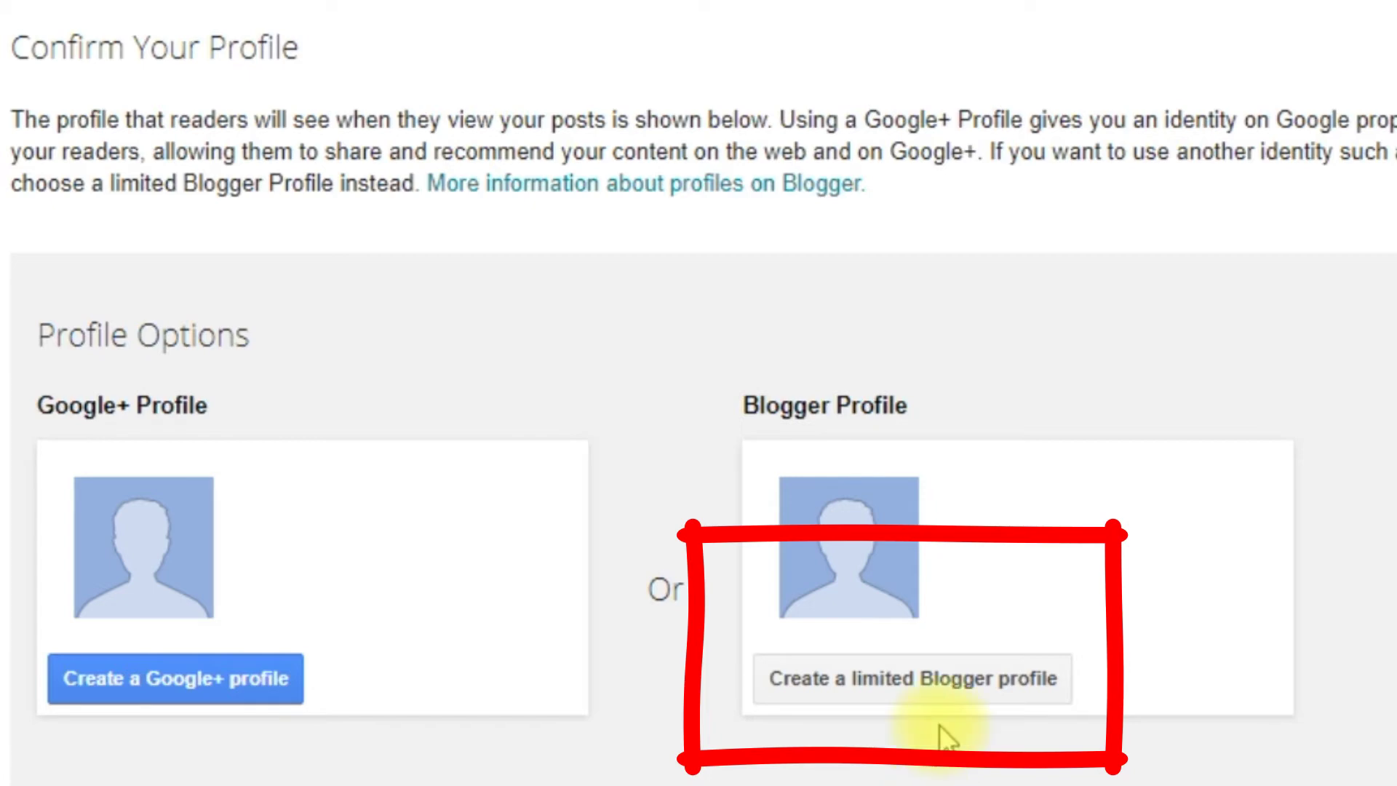
Create a limited Blogger profile with the display name "kevi rite" and continue to Blogger
click(945, 680)
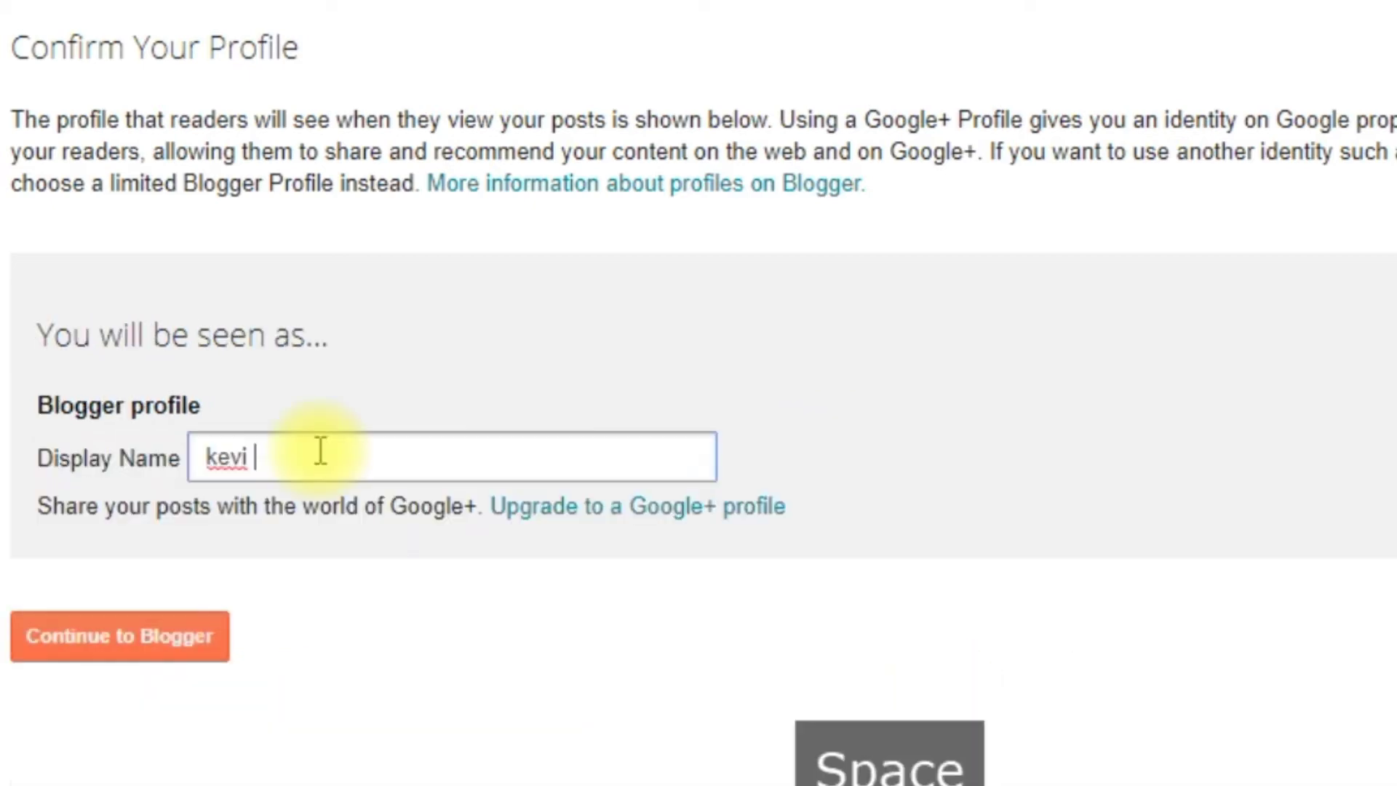
text(rite)
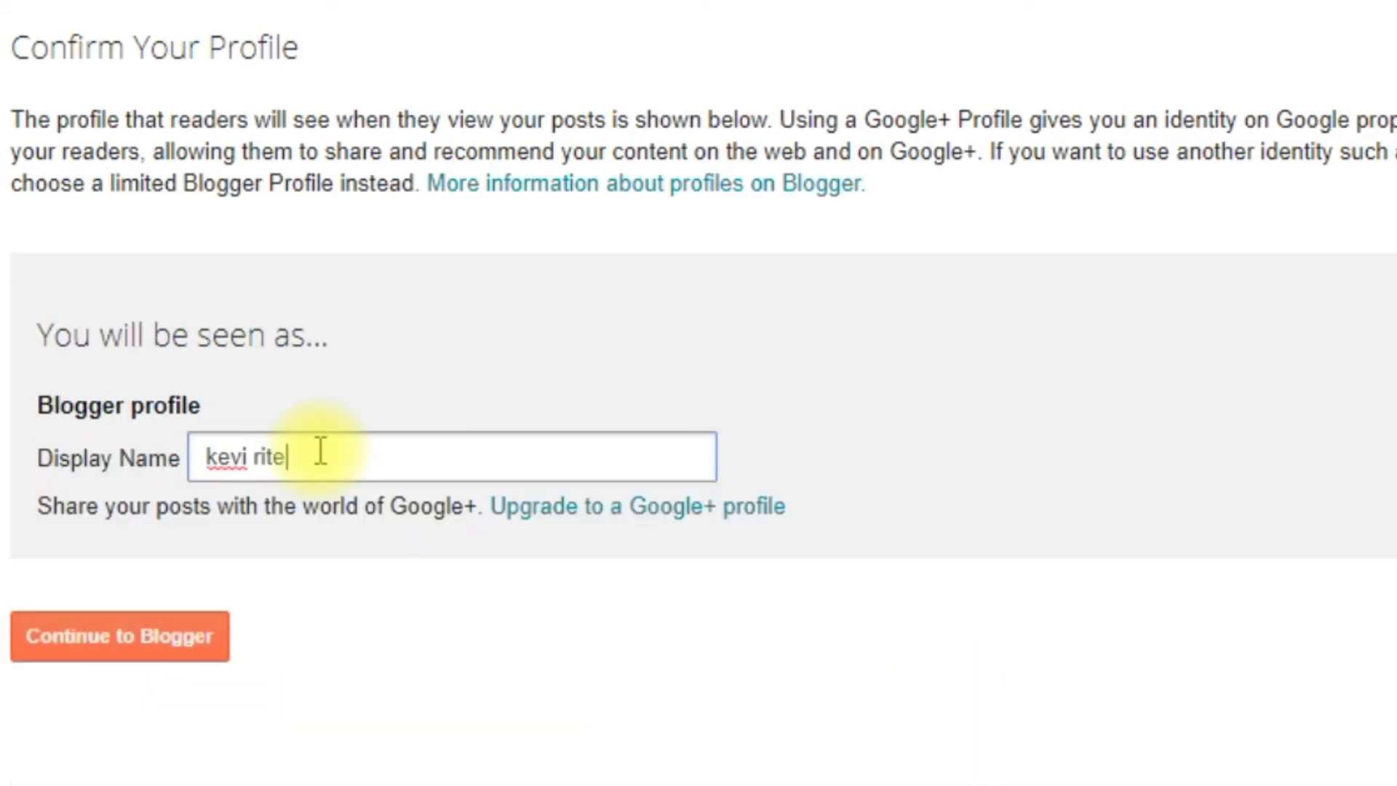
click(107, 641)
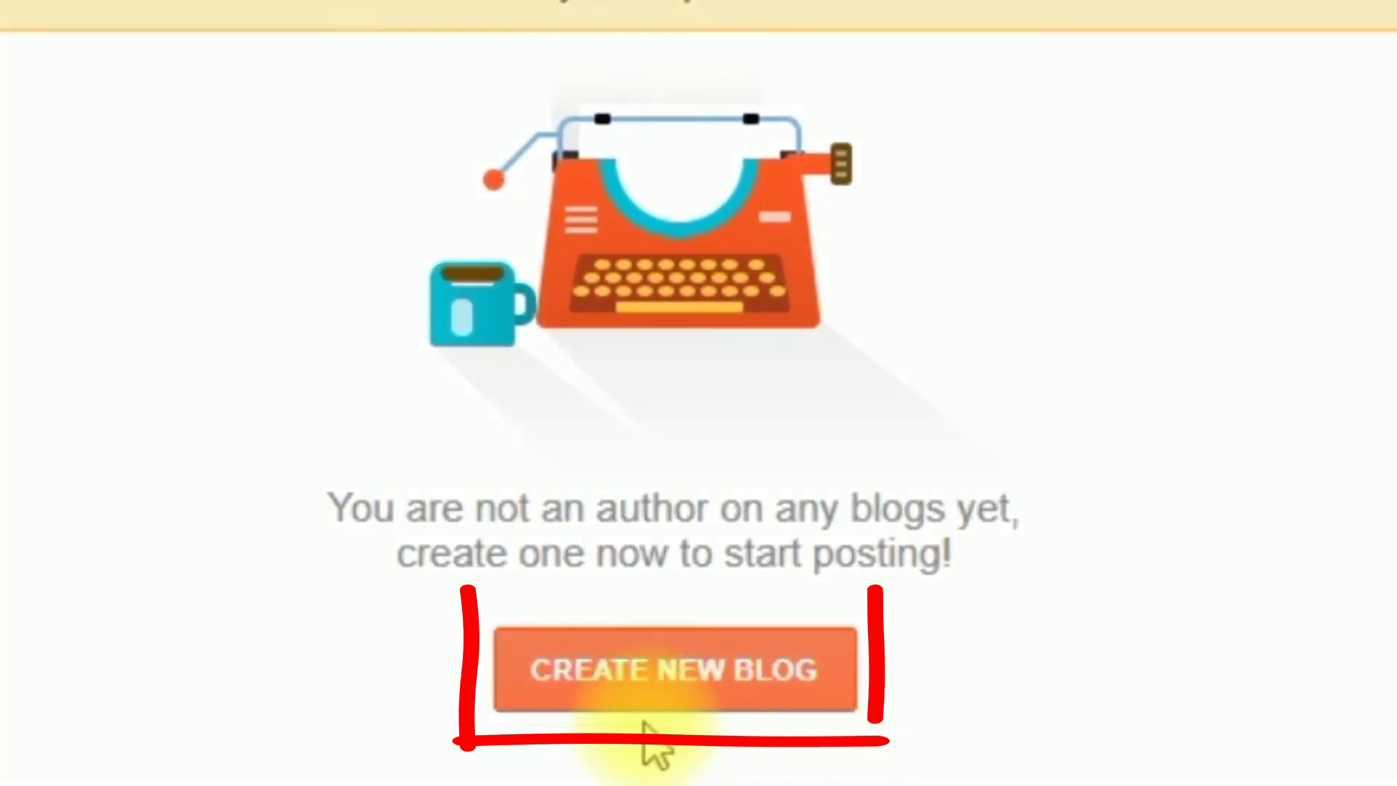
Start creating a new blog and give it the title "kevi rite"
click(679, 690)
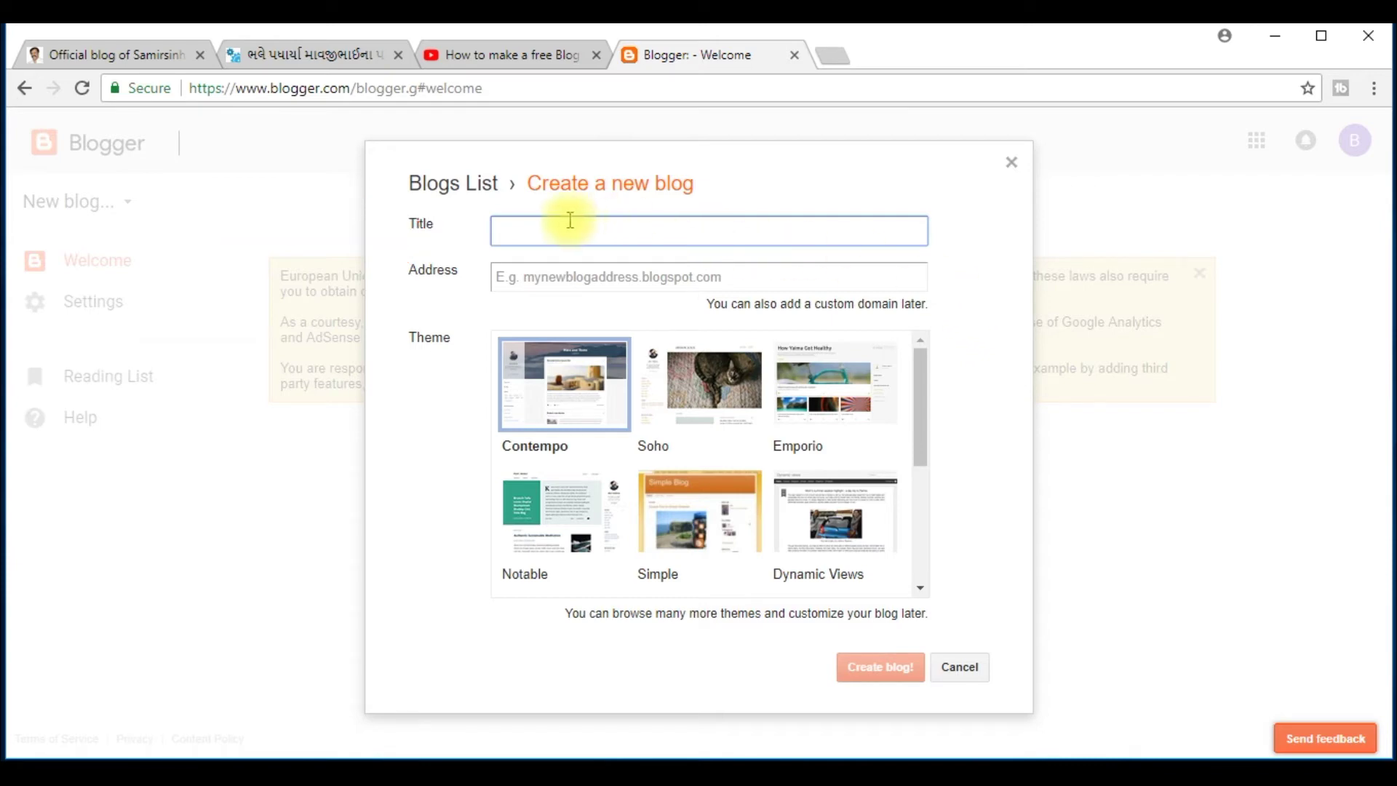
text(kev)
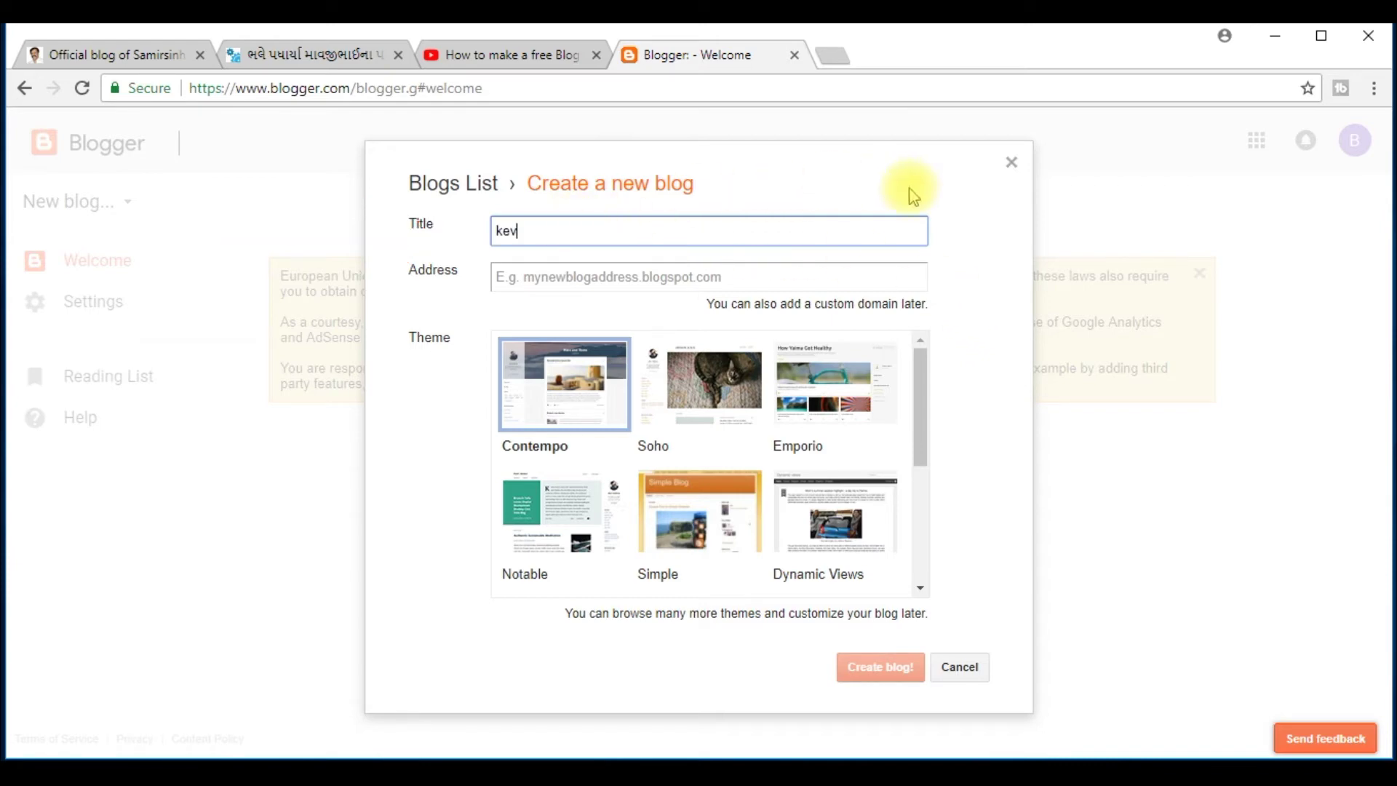
text(i )
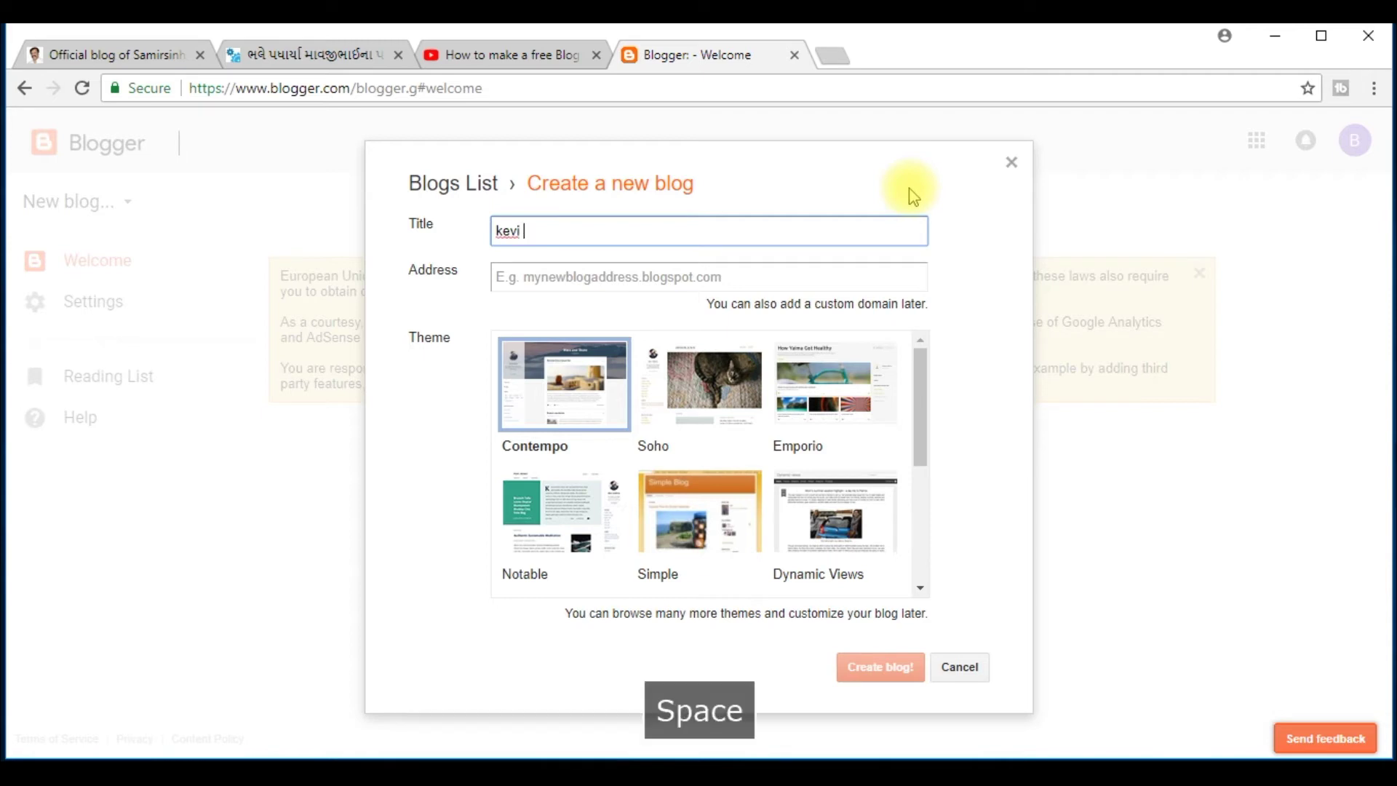
text(ri)
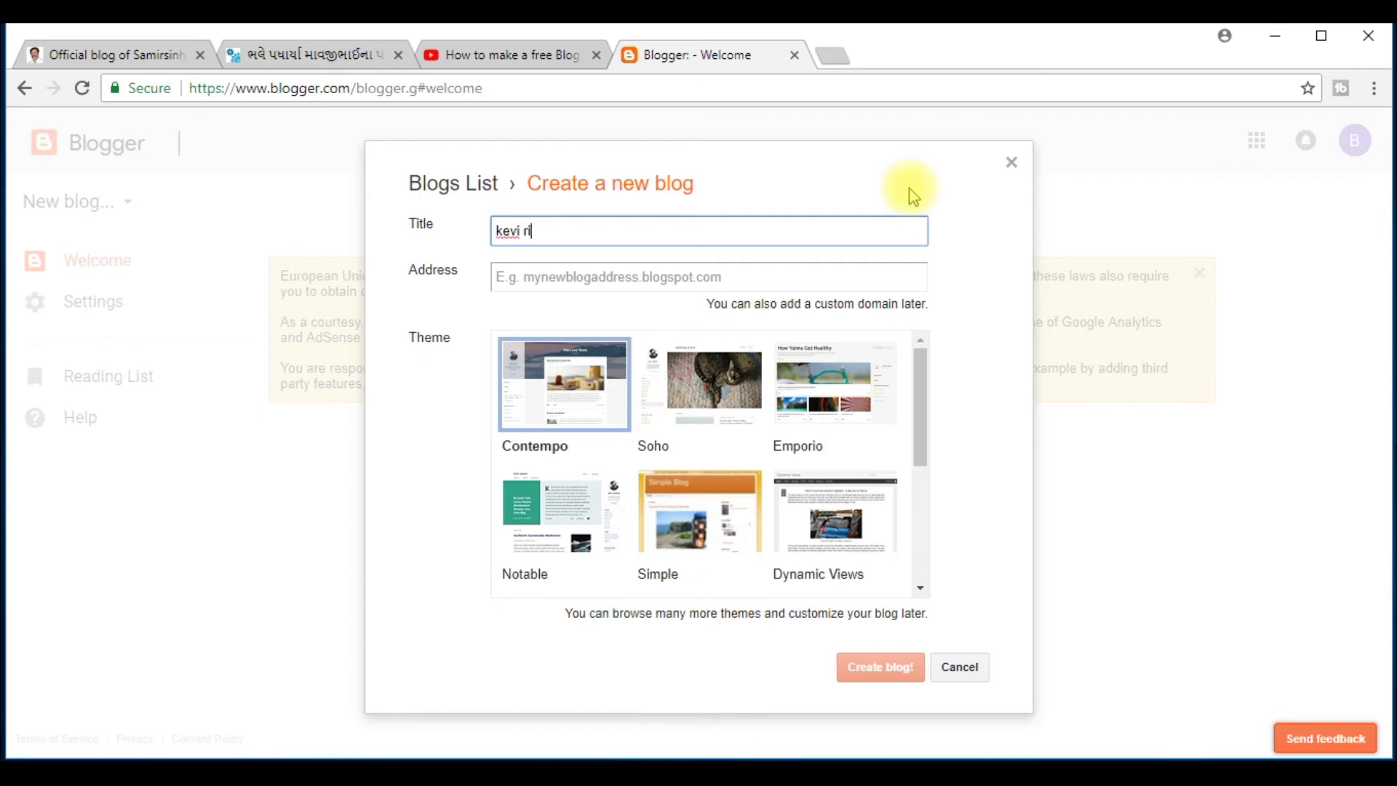
text(te)
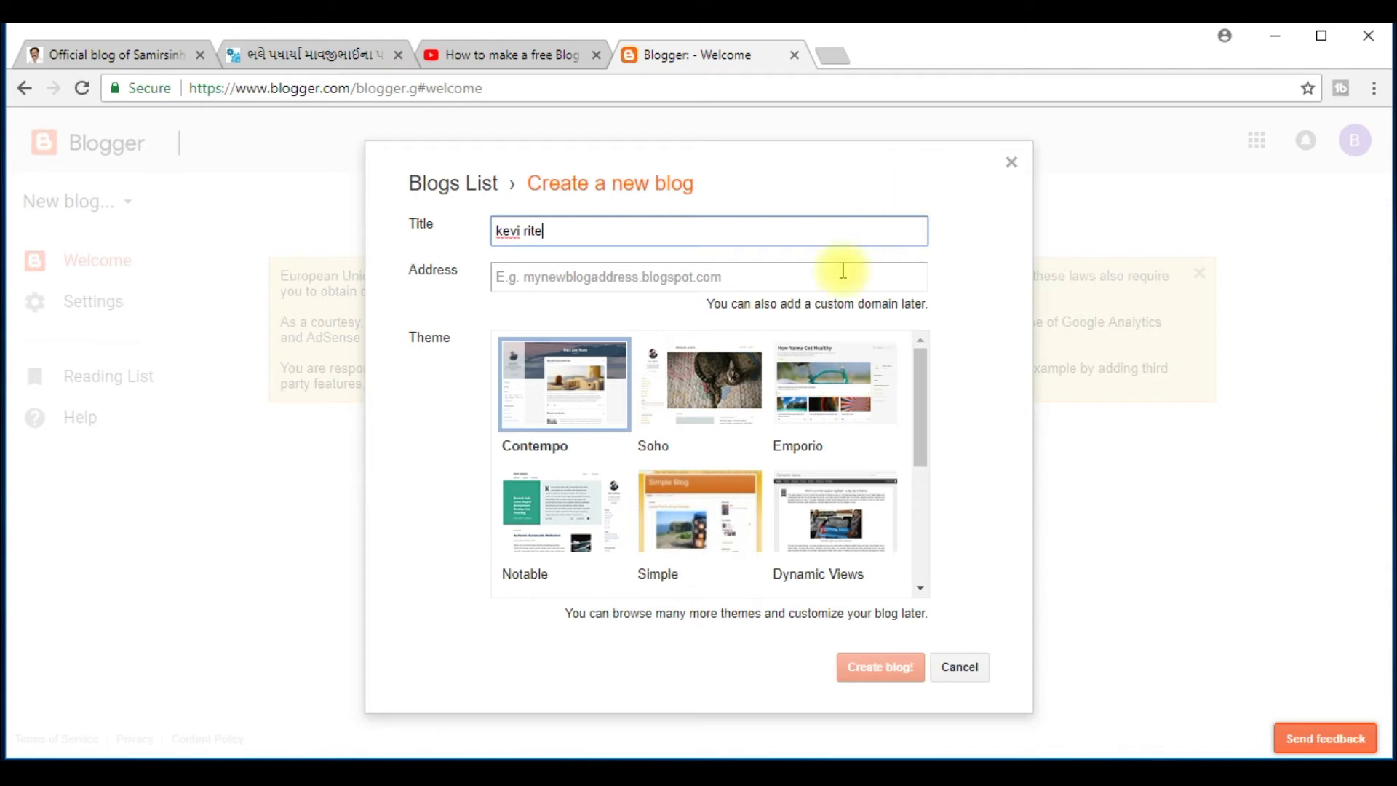
Try kevirite.blogspot.com as the blog address, then change it to kevirite111.blogspot.com
click(727, 275)
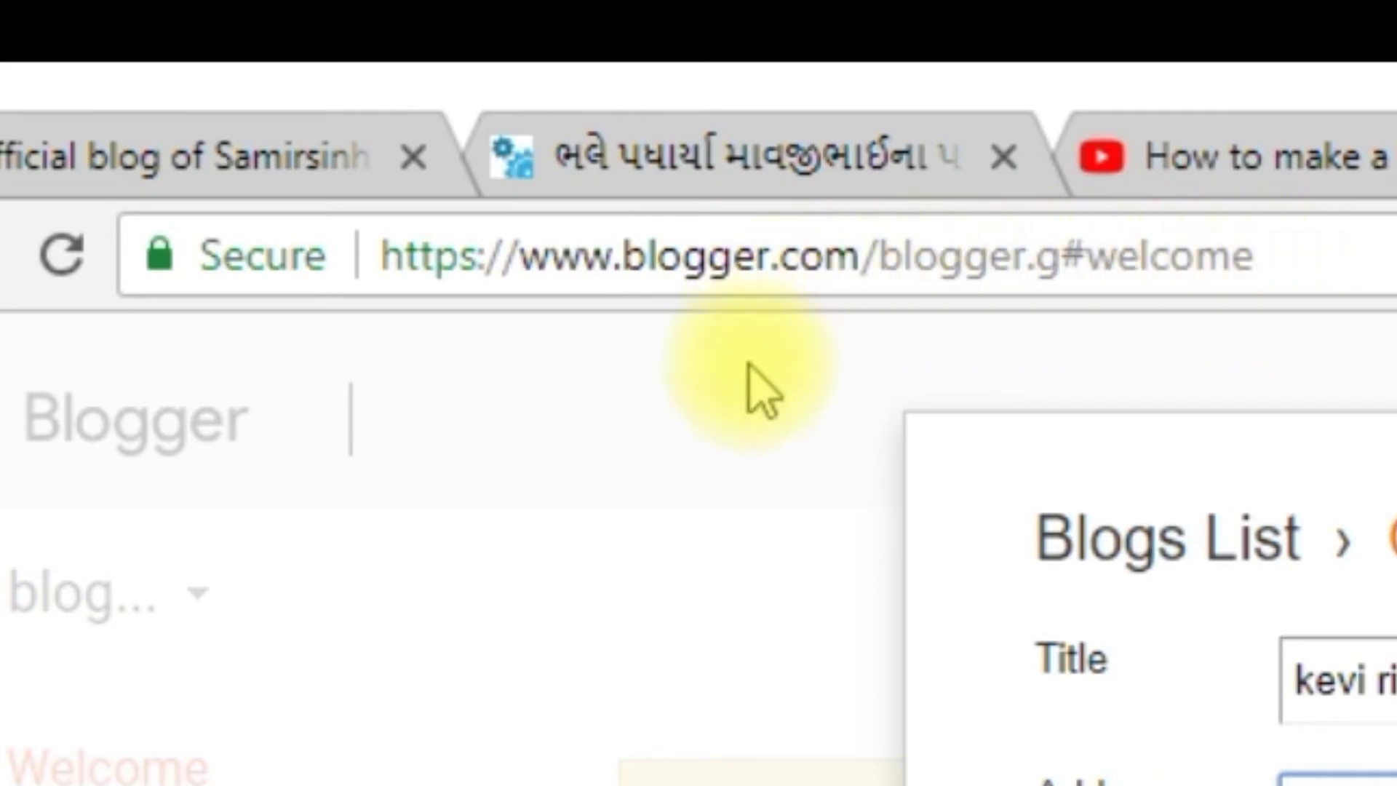
click(1175, 651)
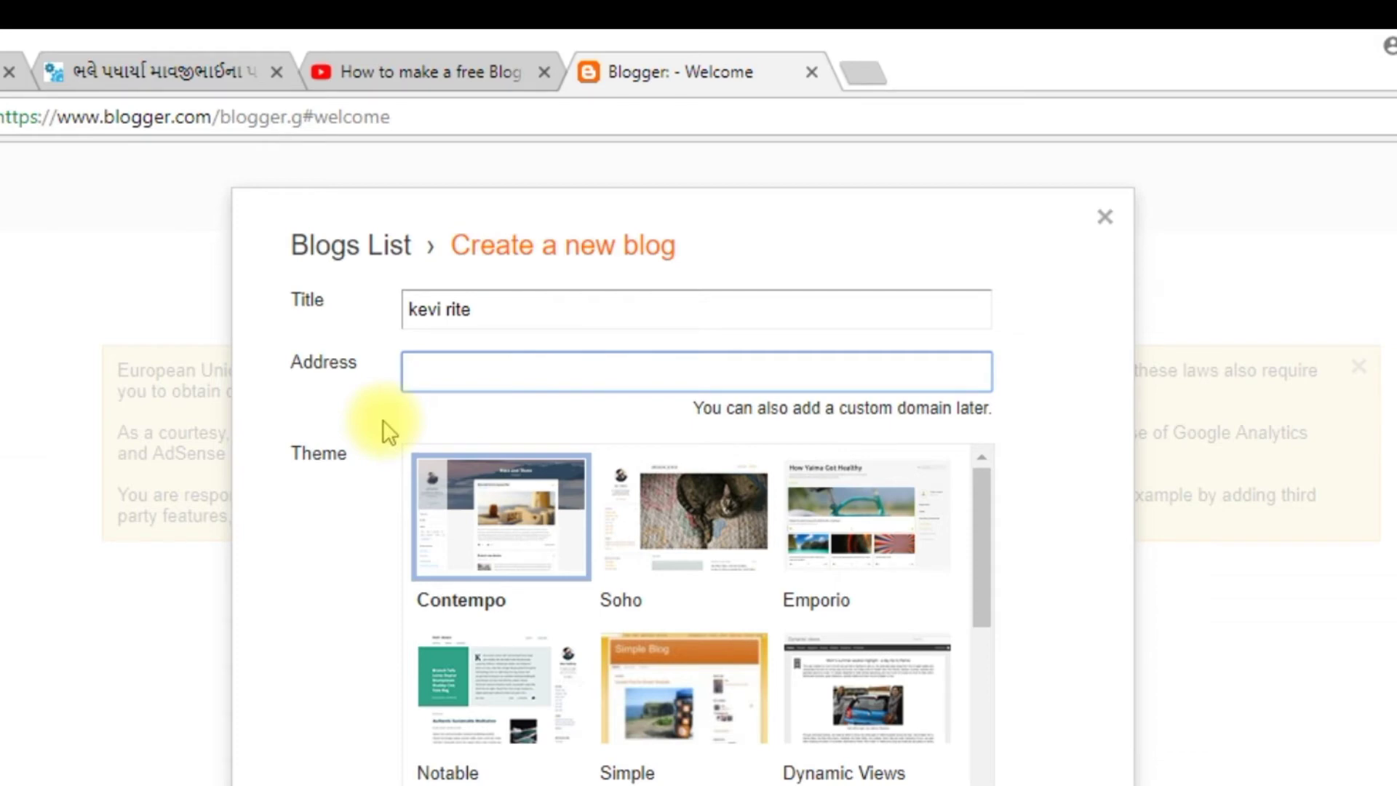
text(kevirite.blogspot.com)
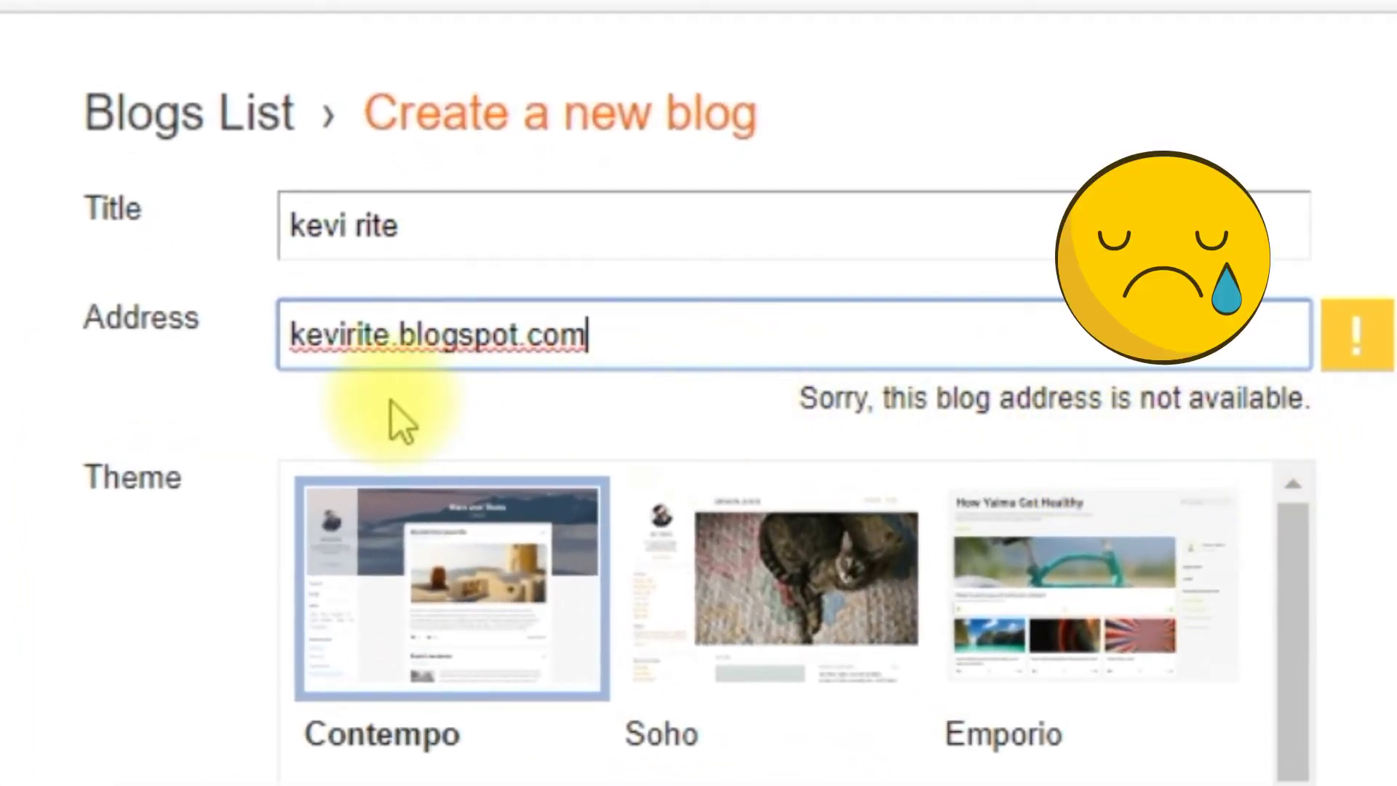
click(393, 336)
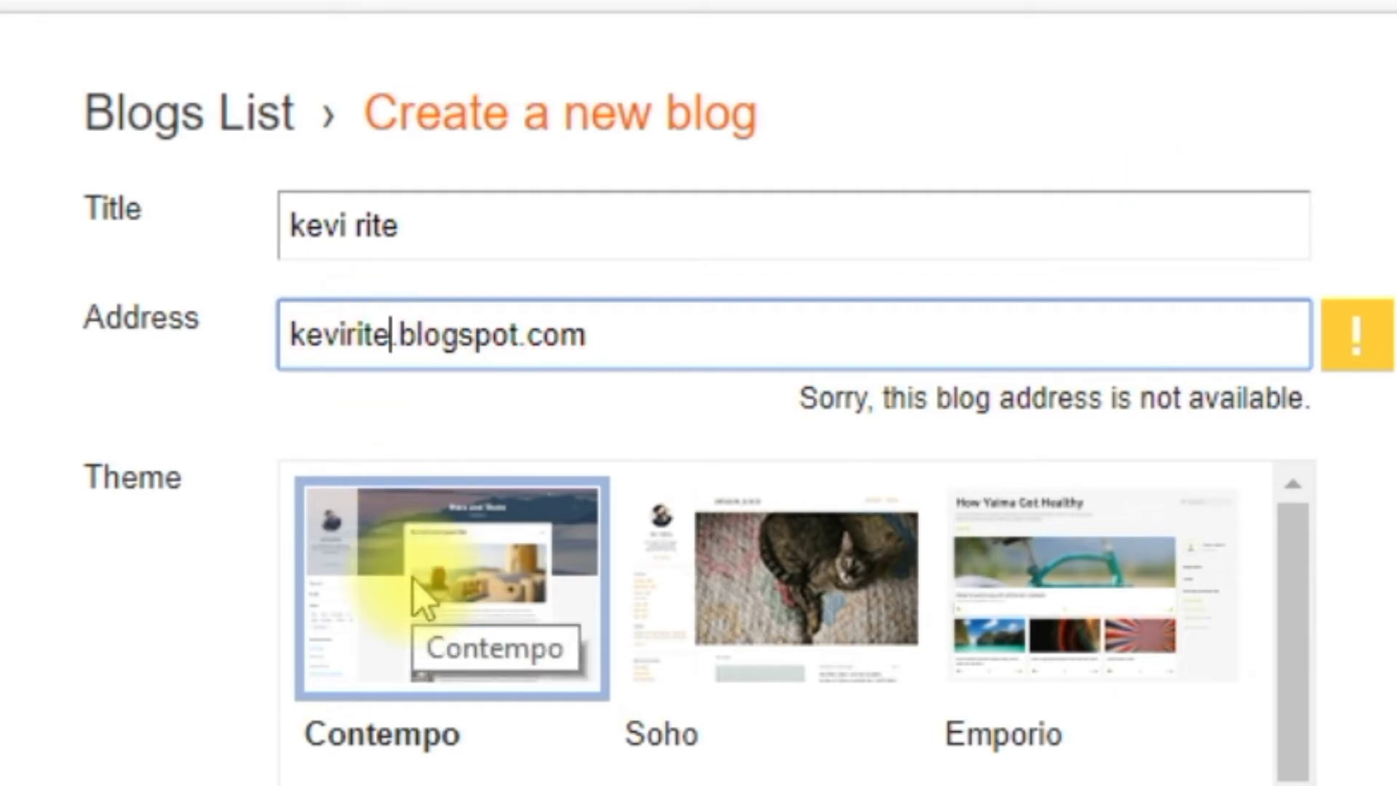
text(111)
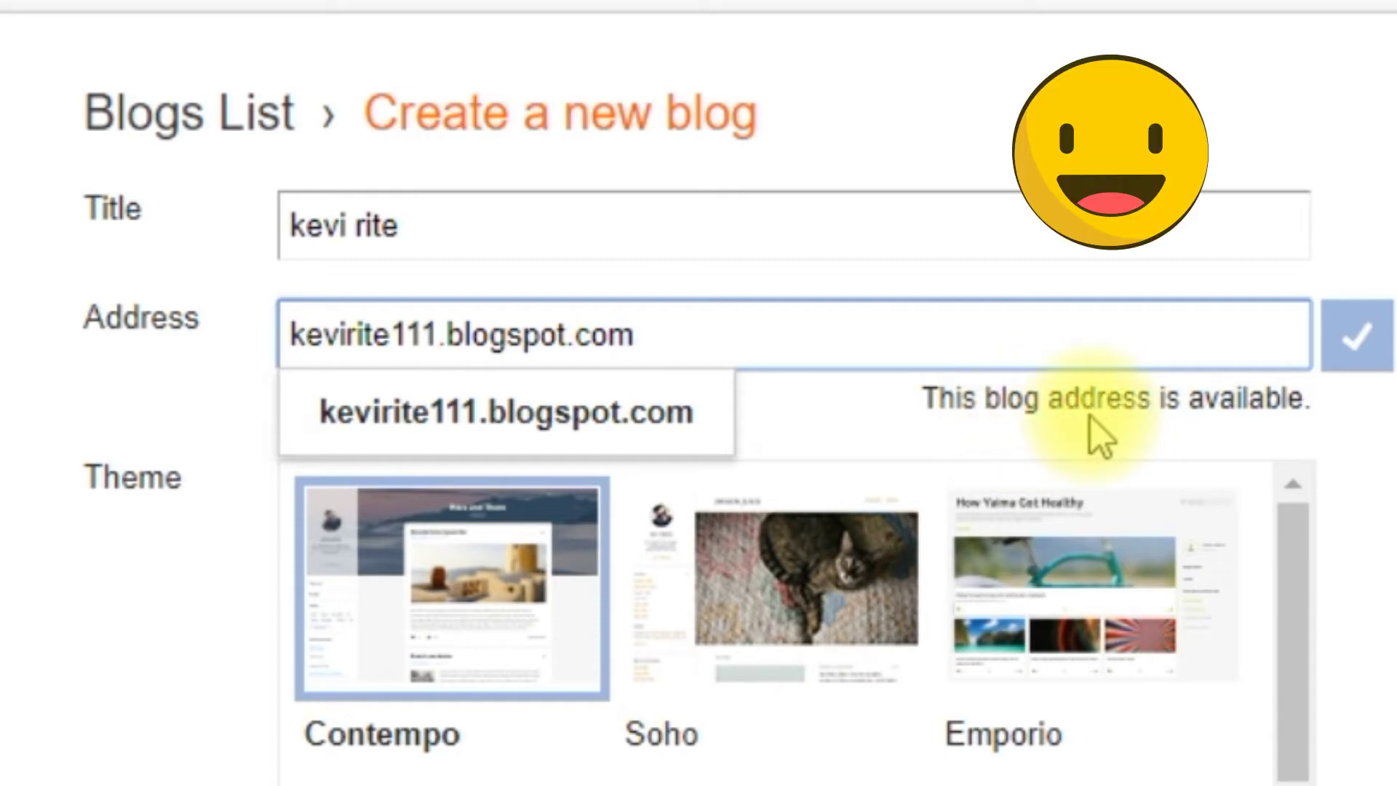
key(Escape)
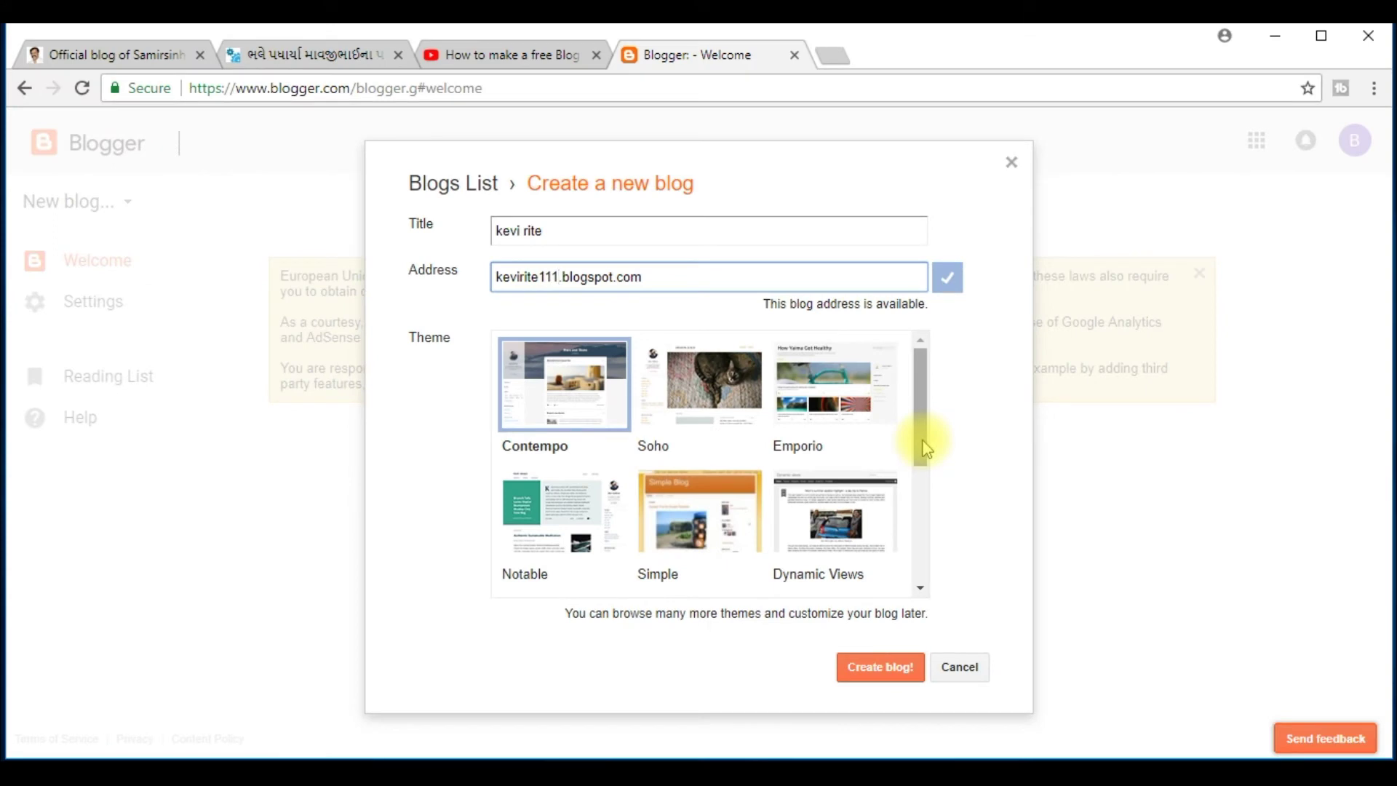
Select the Simple theme, create the blog and decline the offer to search for a domain
drag(925, 448, 916, 405)
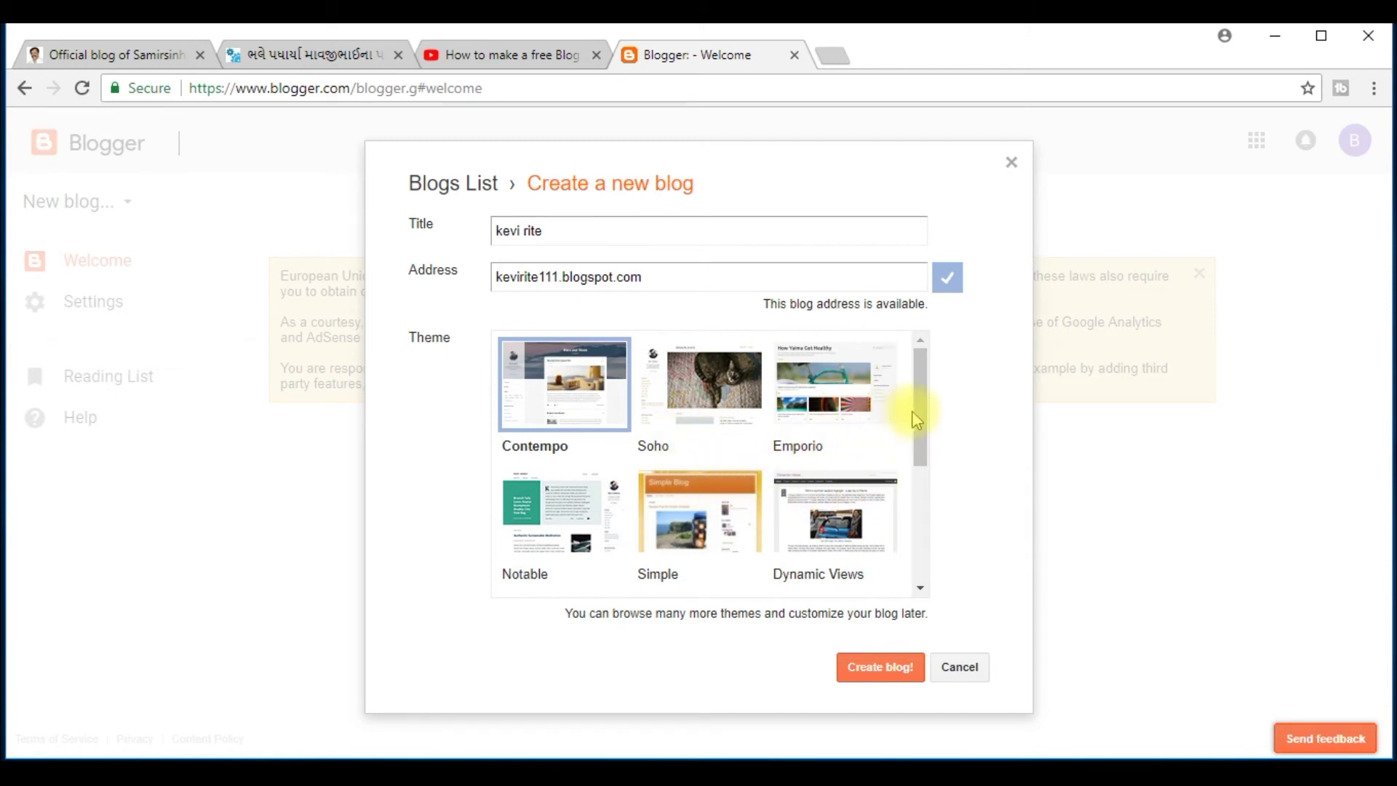
mouse_move(925, 419)
mouse_down()
mouse_move(921, 405)
mouse_move(934, 493)
mouse_move(926, 438)
mouse_up()
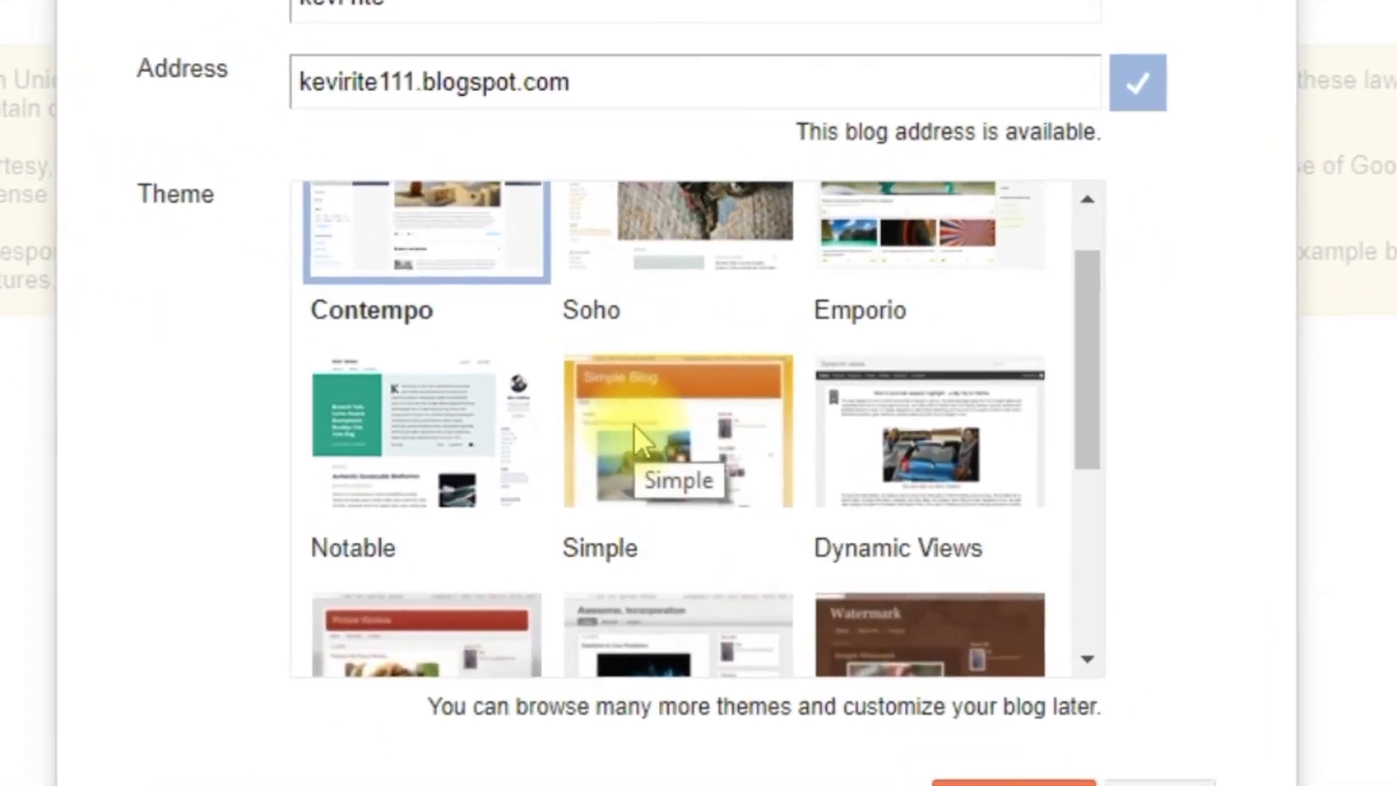
click(675, 467)
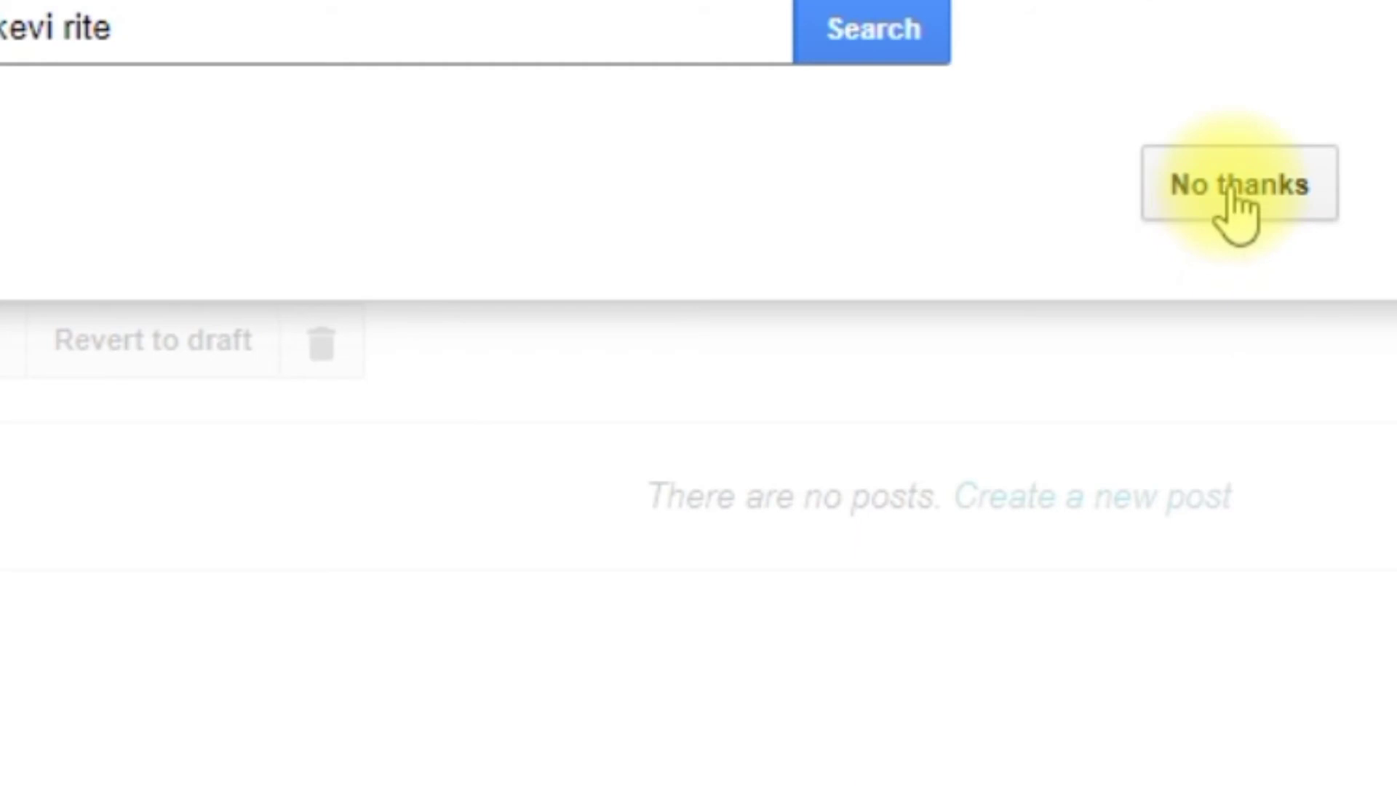
click(1235, 187)
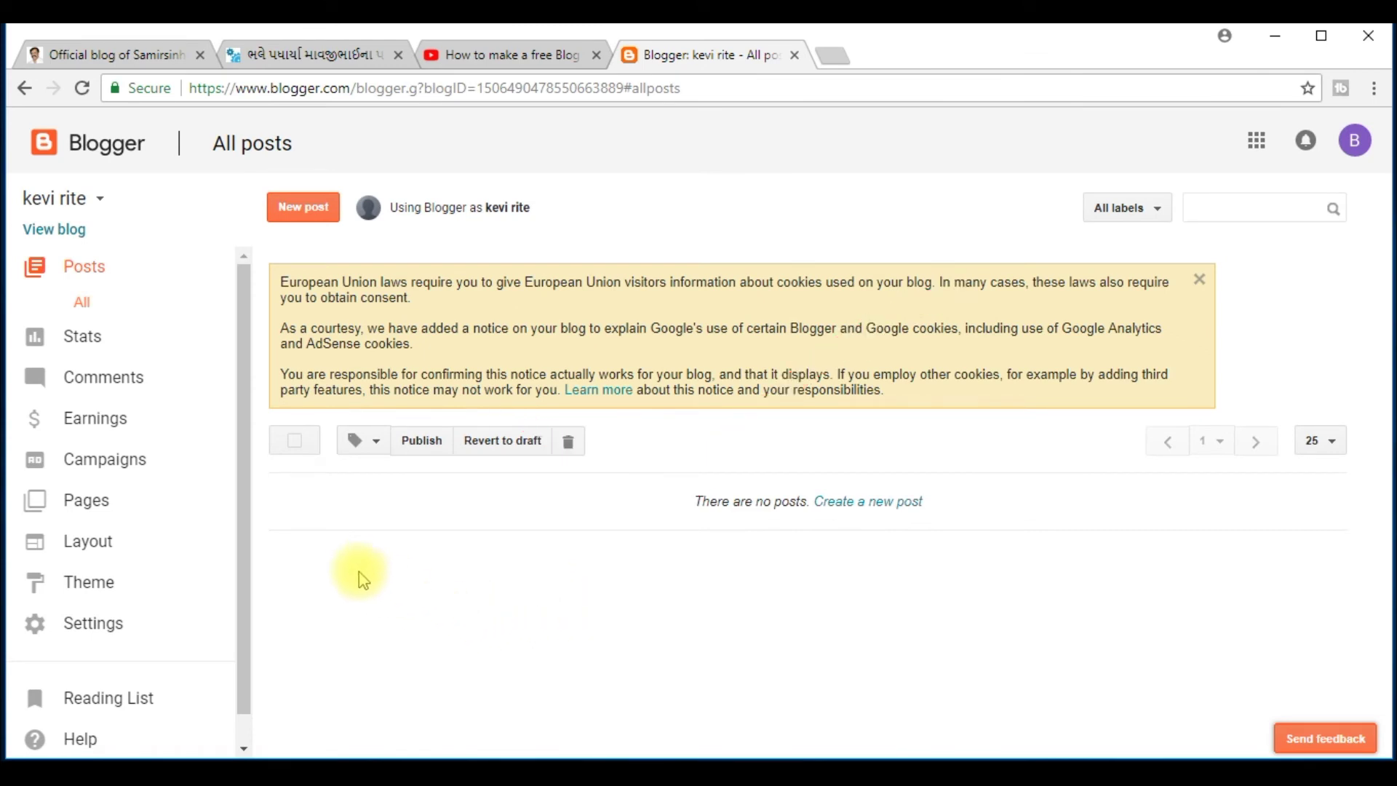
Create a new post titled "kem cho" with the body text "aaje banavyo che"
click(315, 211)
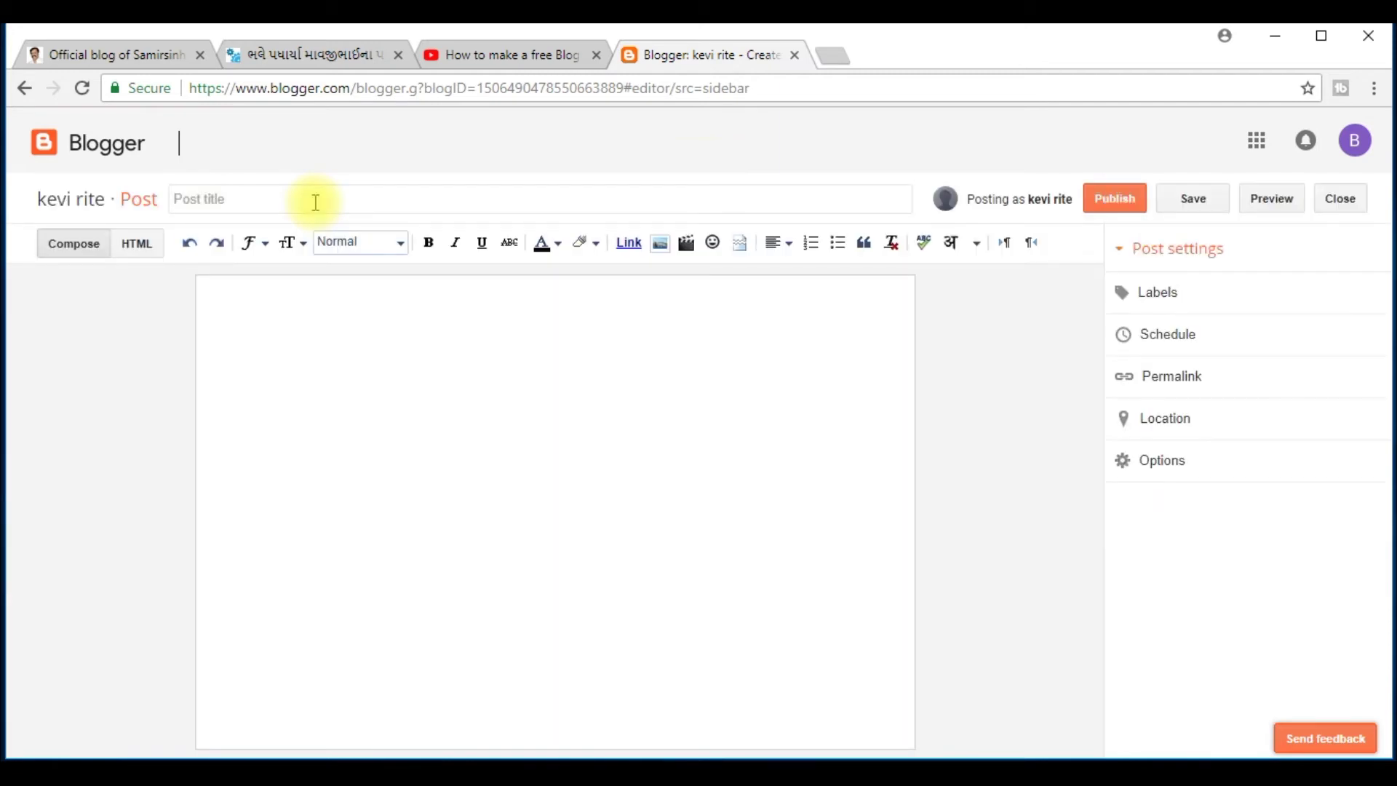
click(233, 202)
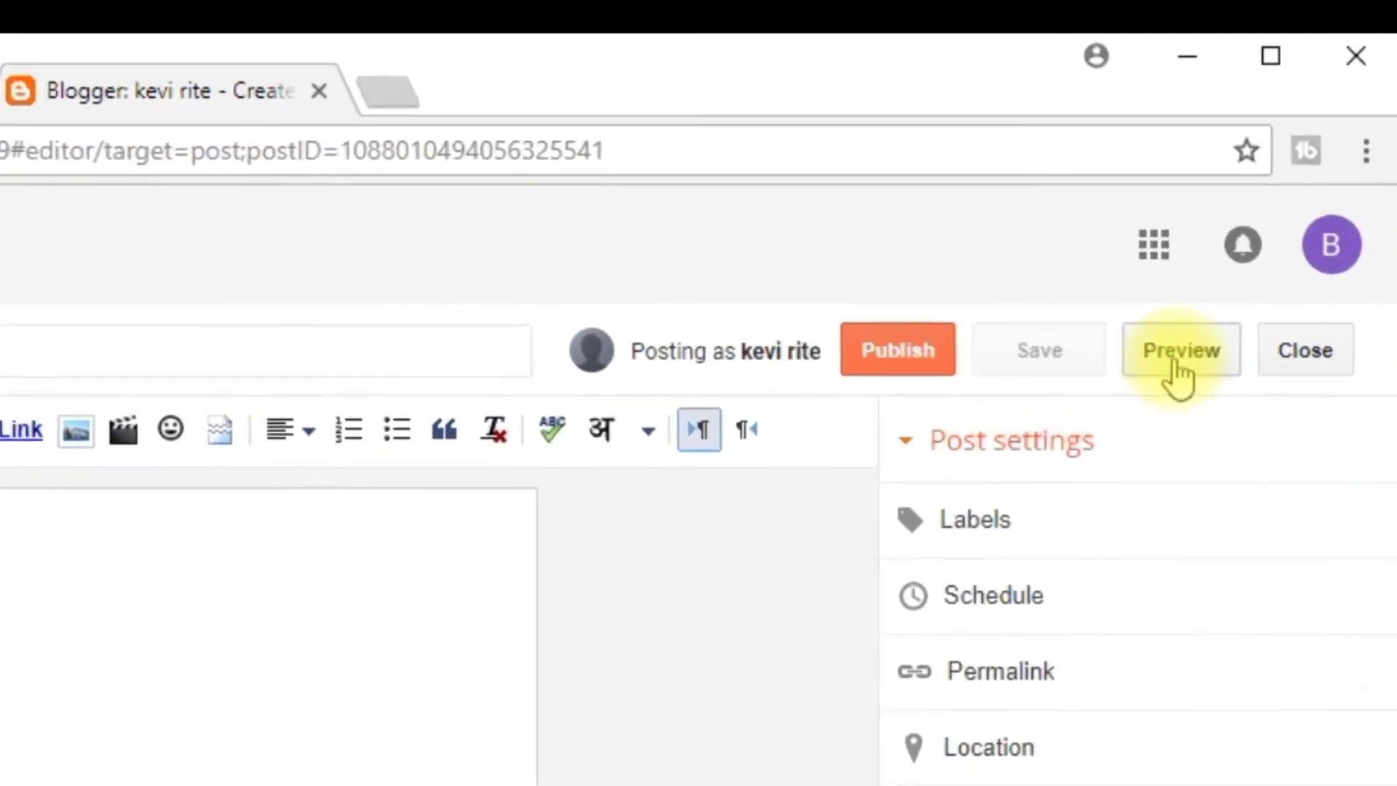
Preview the "kem cho" post, return to its editor and publish it
click(1275, 207)
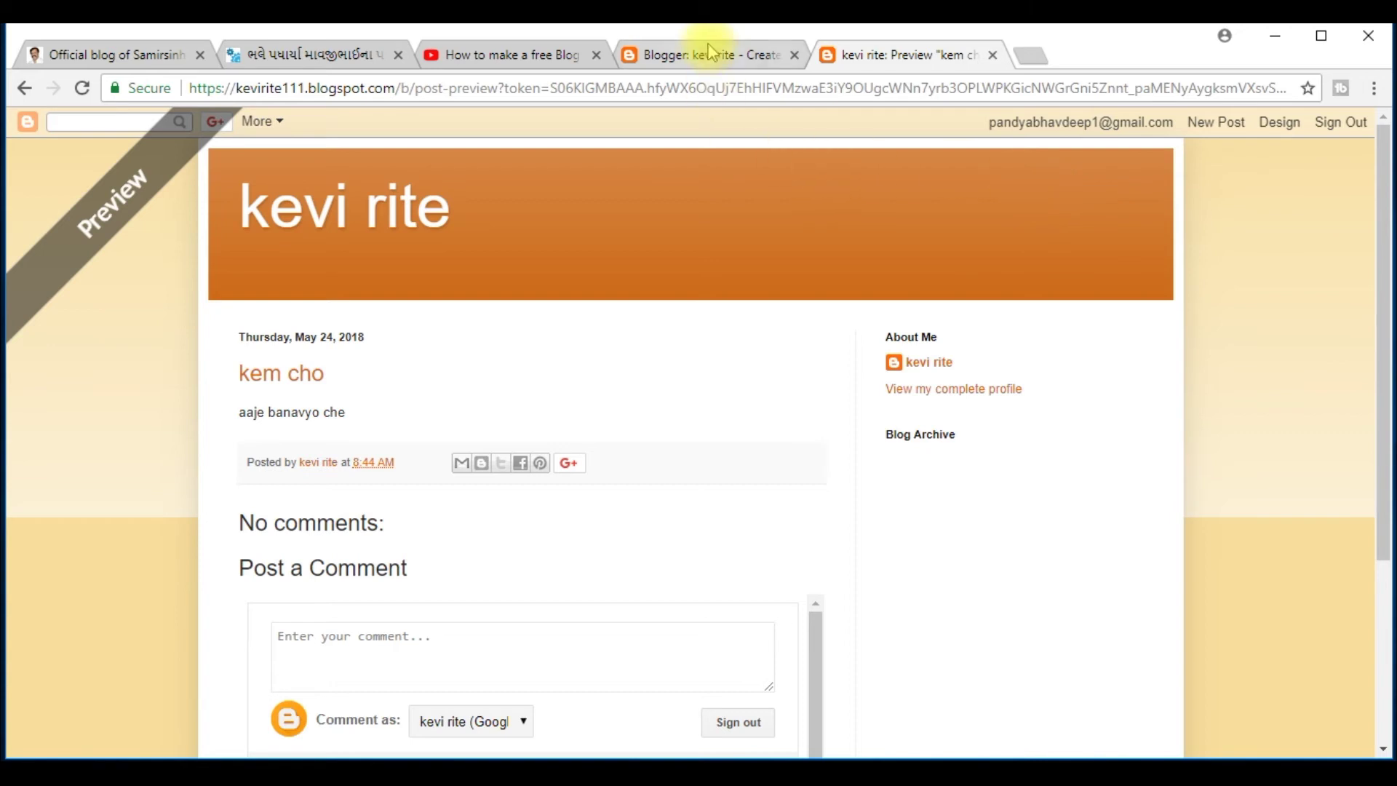
click(705, 53)
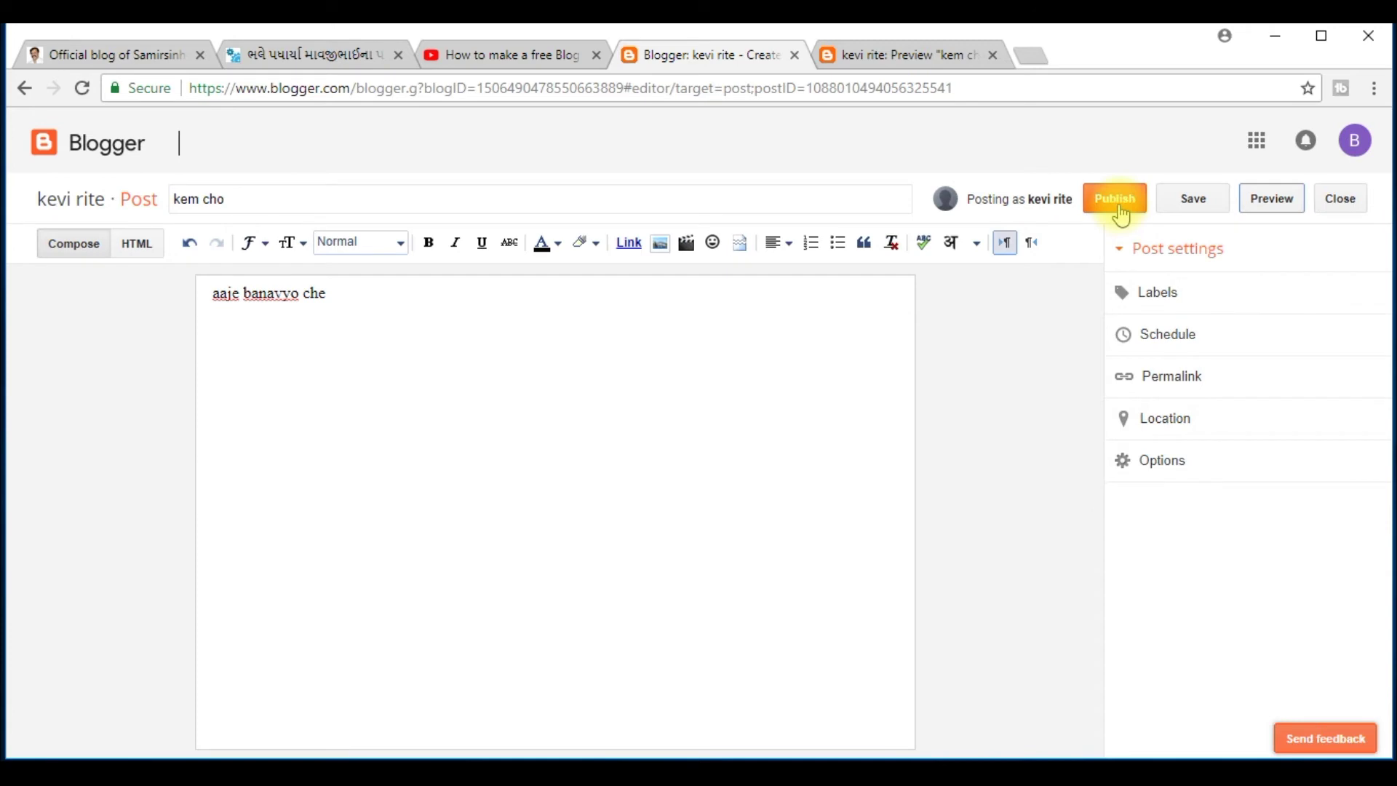
click(1119, 209)
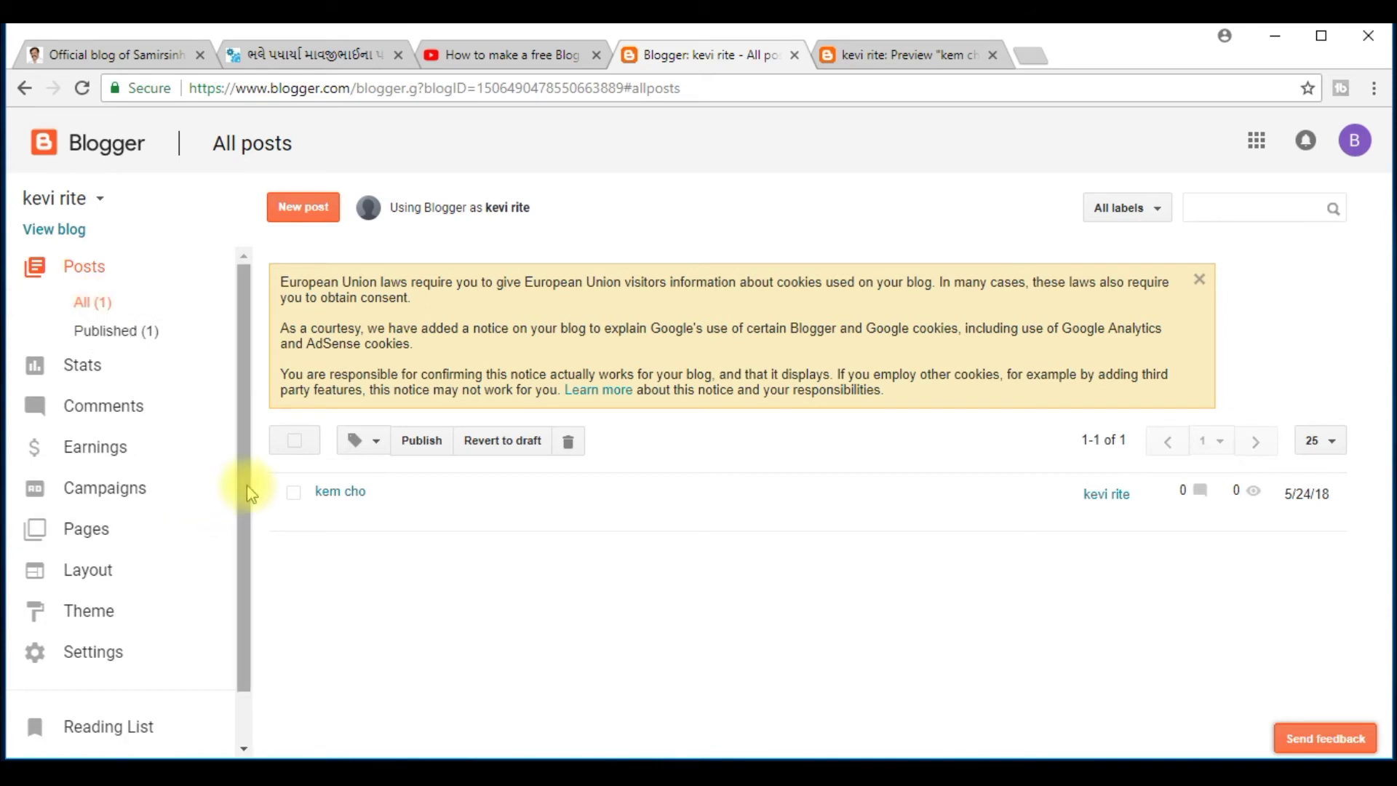
Add a Blog Search gadget titled "Search This Blog" to the sidebar-right-1 section of the blog layout
drag(243, 483, 242, 546)
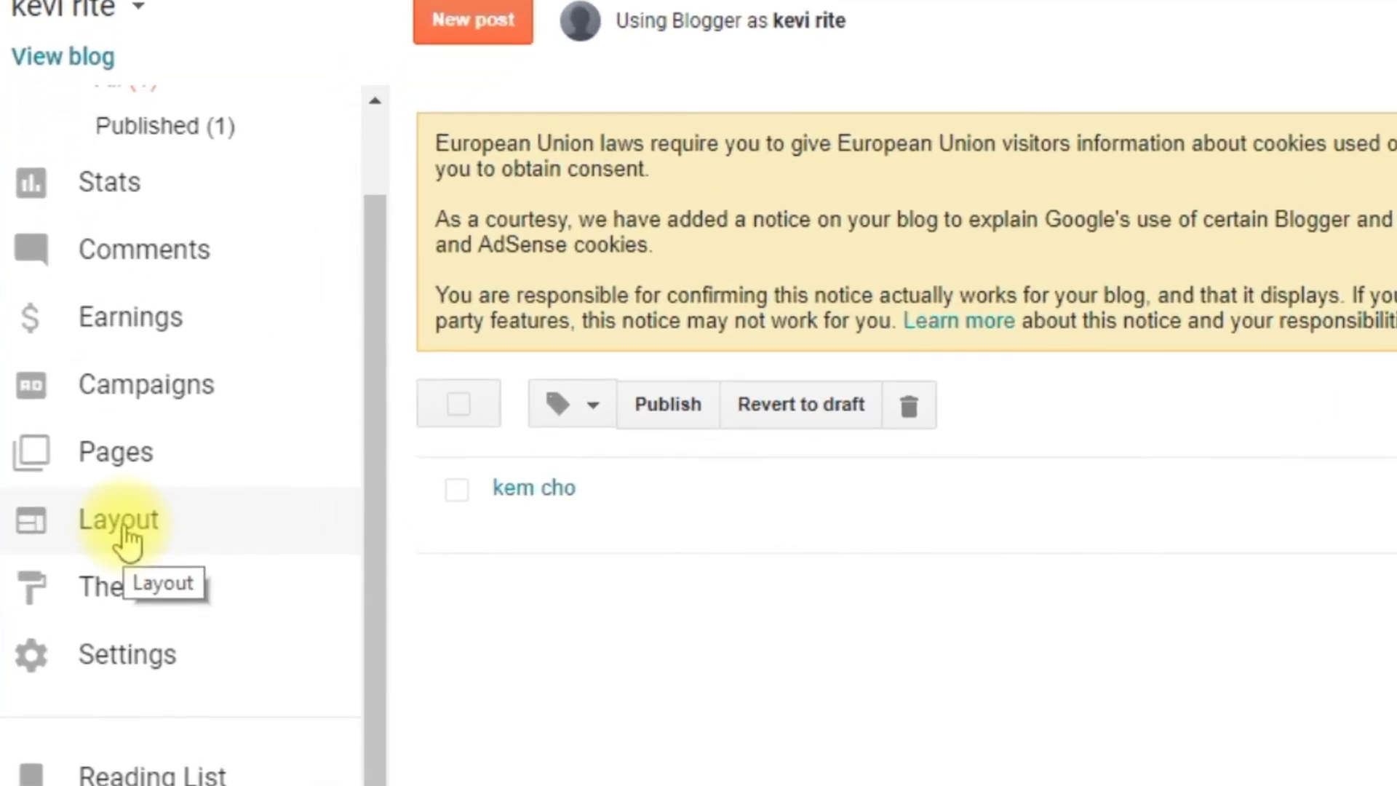
click(125, 531)
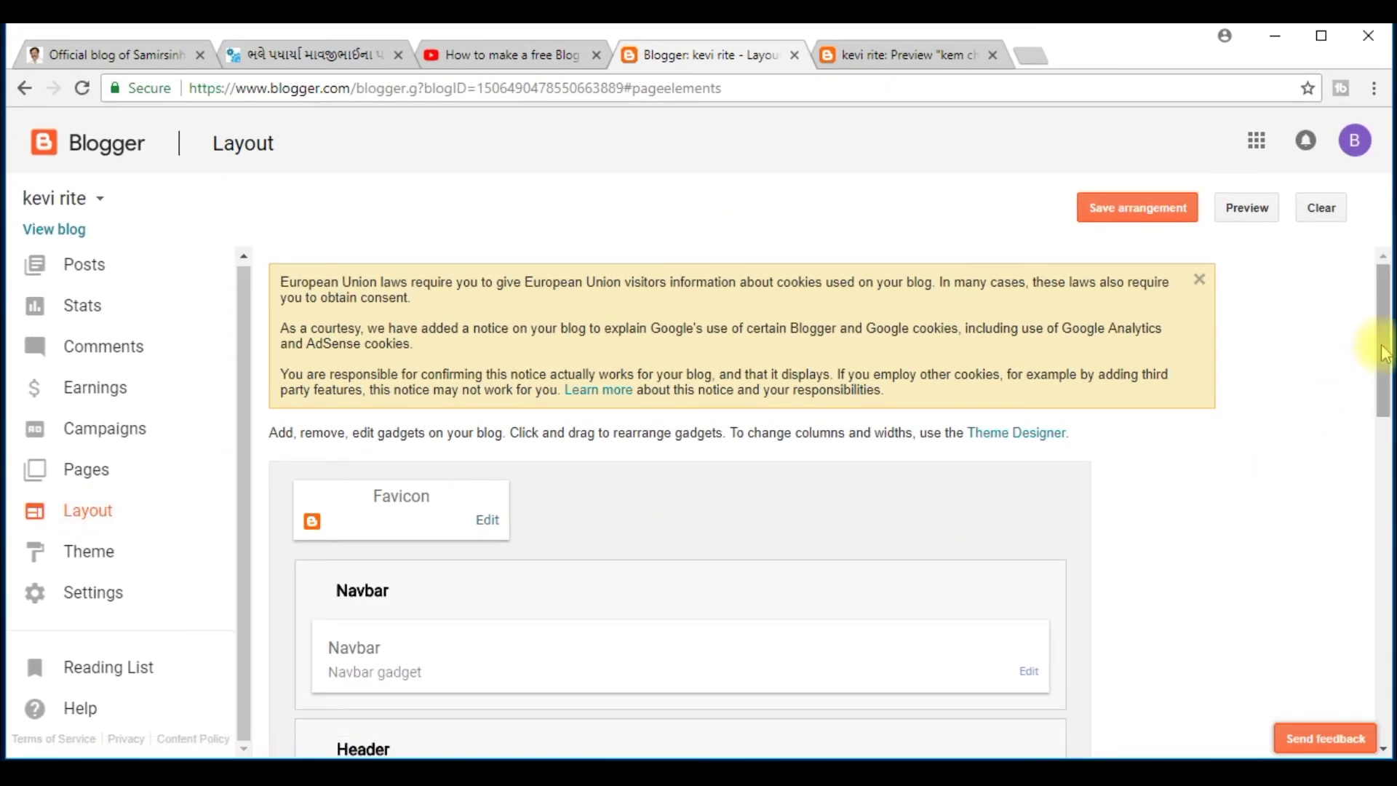
drag(1381, 346, 1386, 425)
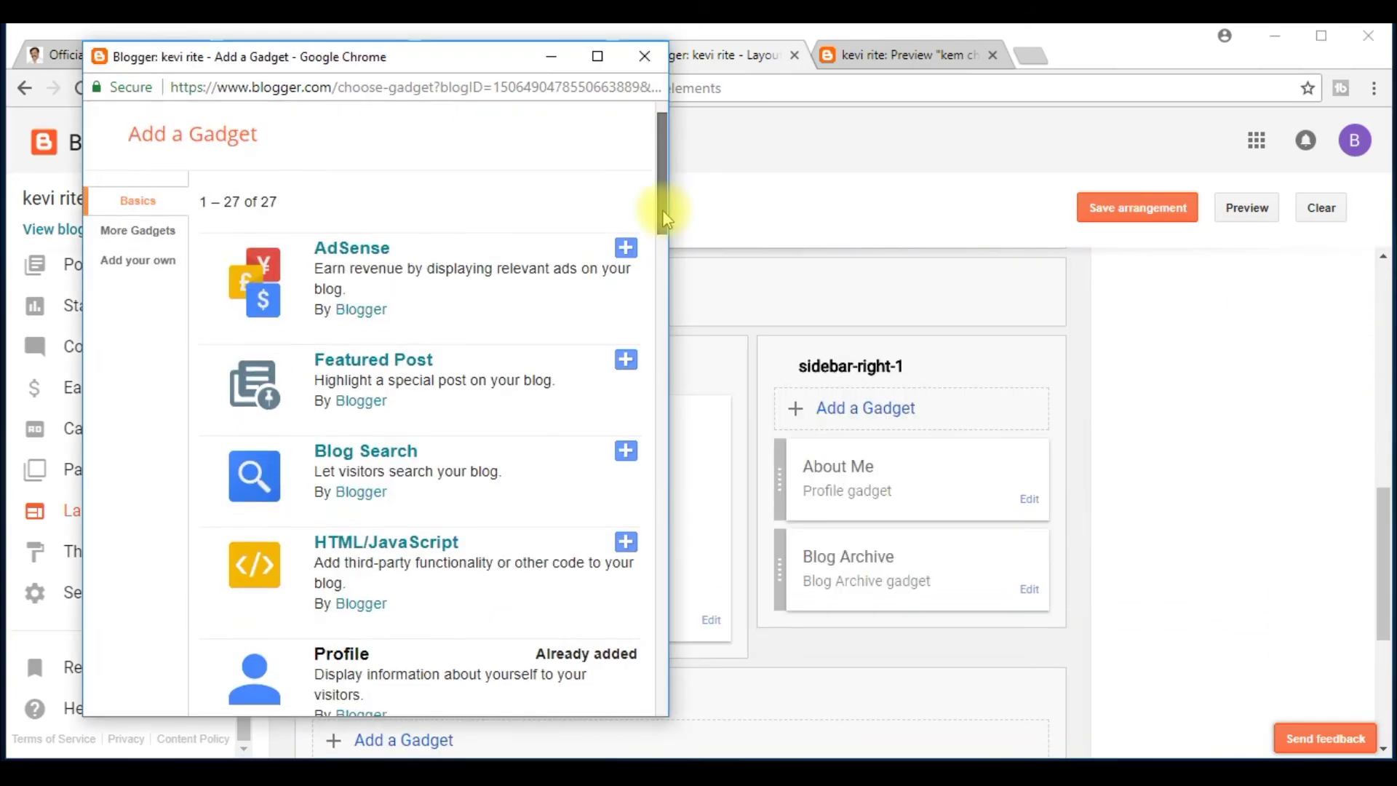
drag(662, 209, 664, 239)
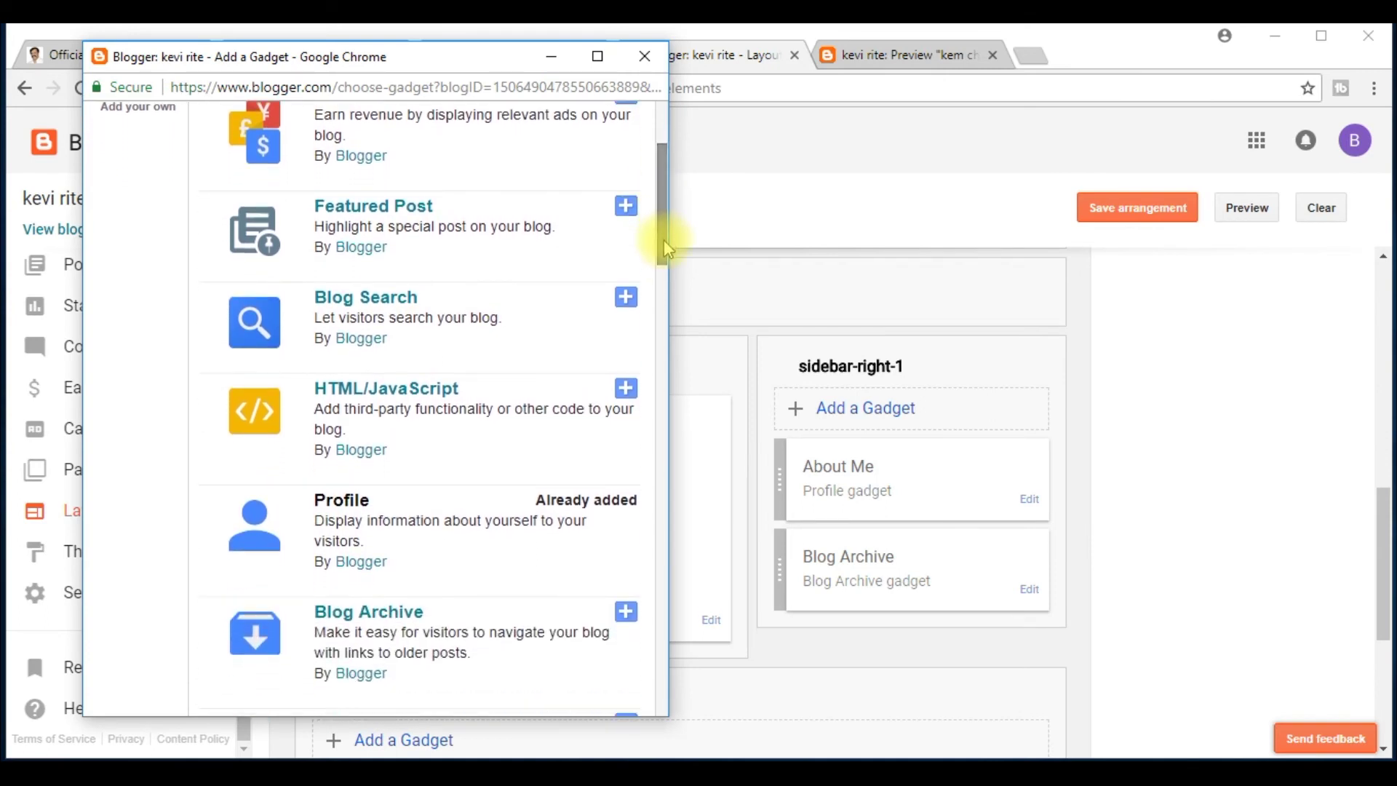
click(627, 302)
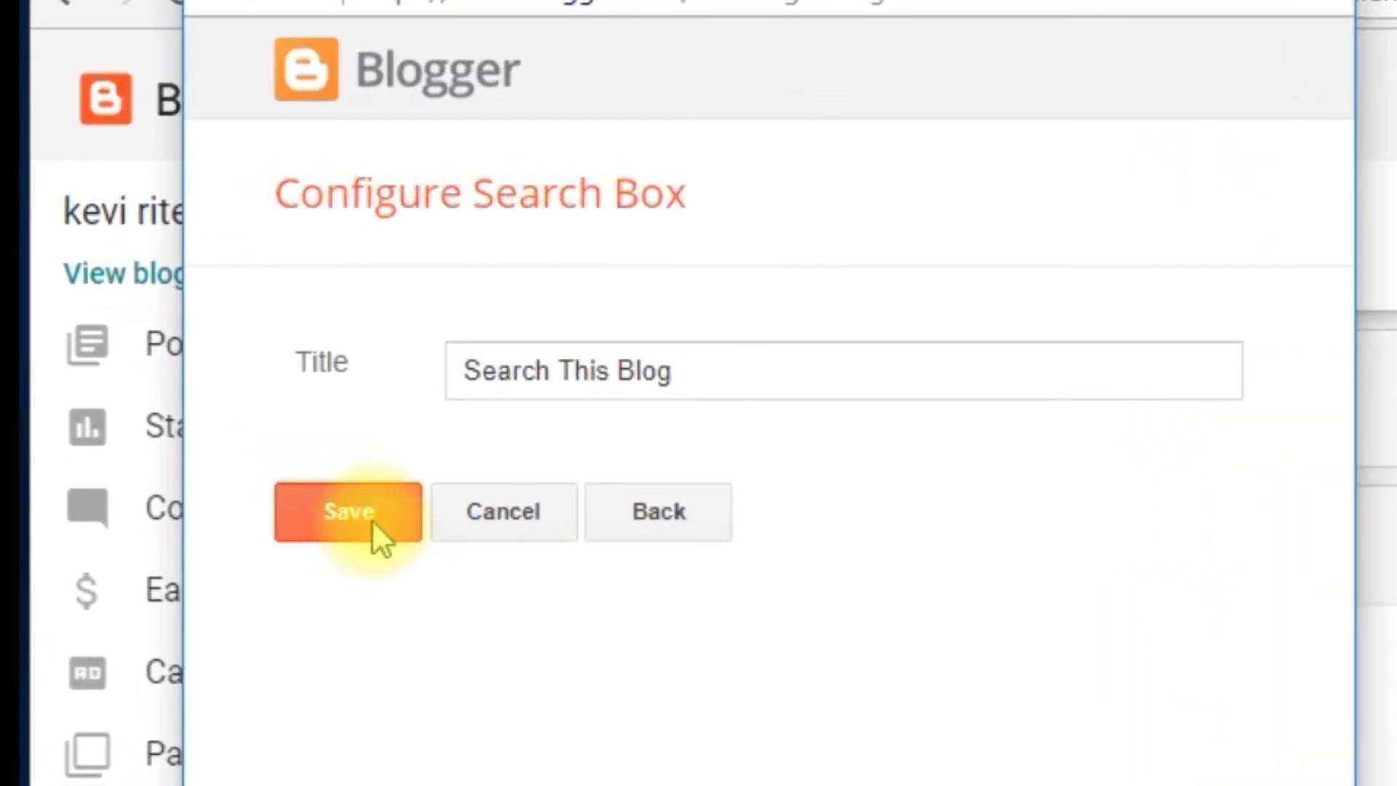
click(372, 518)
Add a Translate gadget with the Vertical style to the footer-1 section and save the layout arrangement
scroll(800, 509, down, 5)
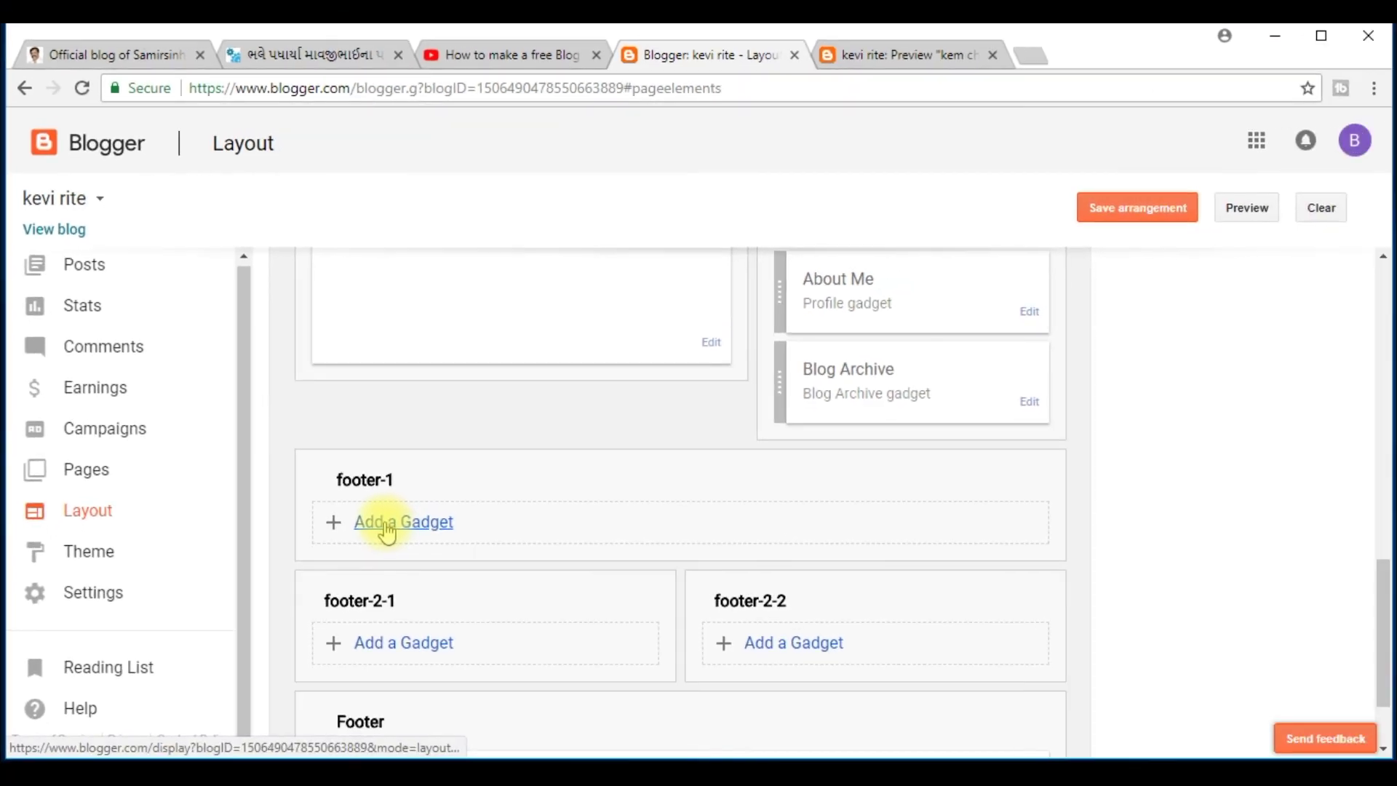
click(624, 722)
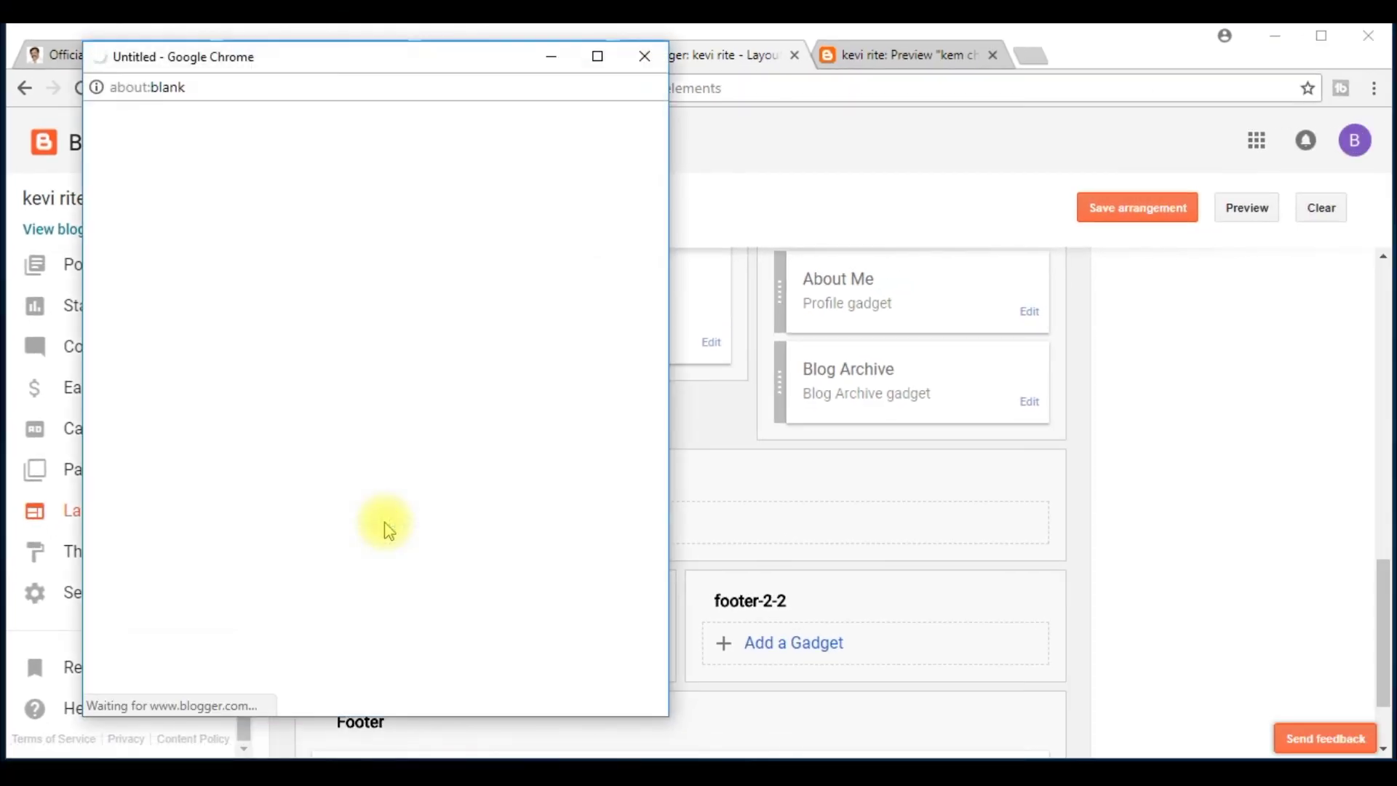
scroll(633, 602, down, 10)
scroll(646, 601, down, 1)
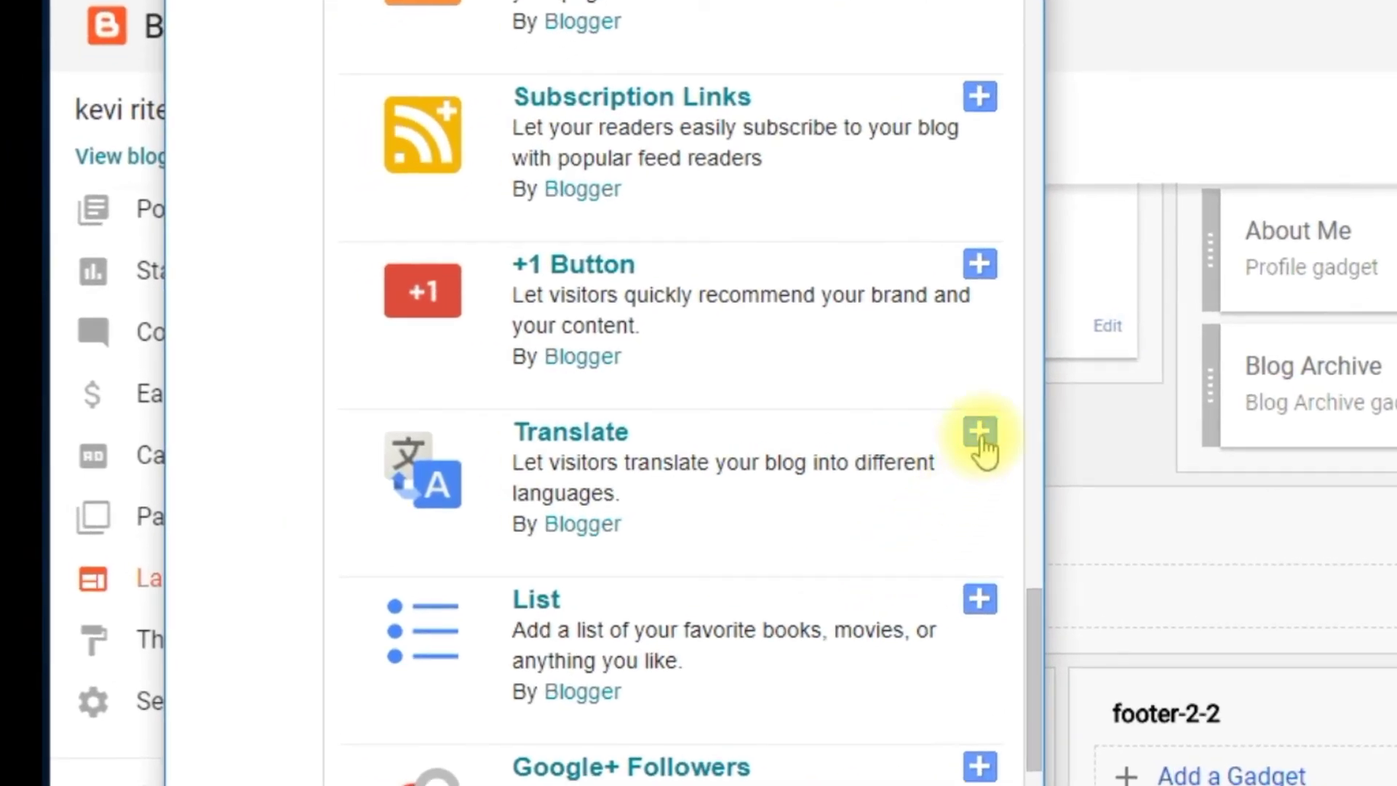
click(980, 435)
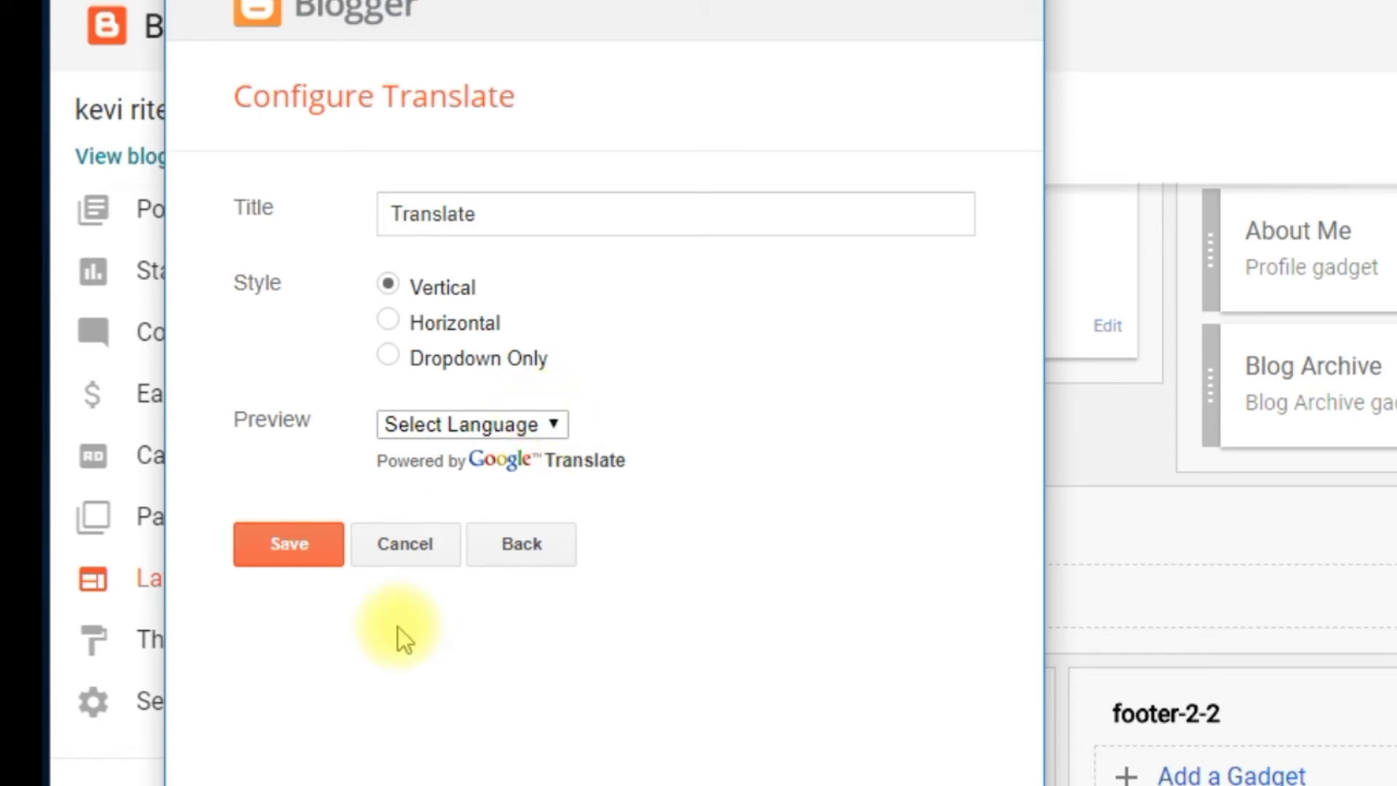
click(278, 544)
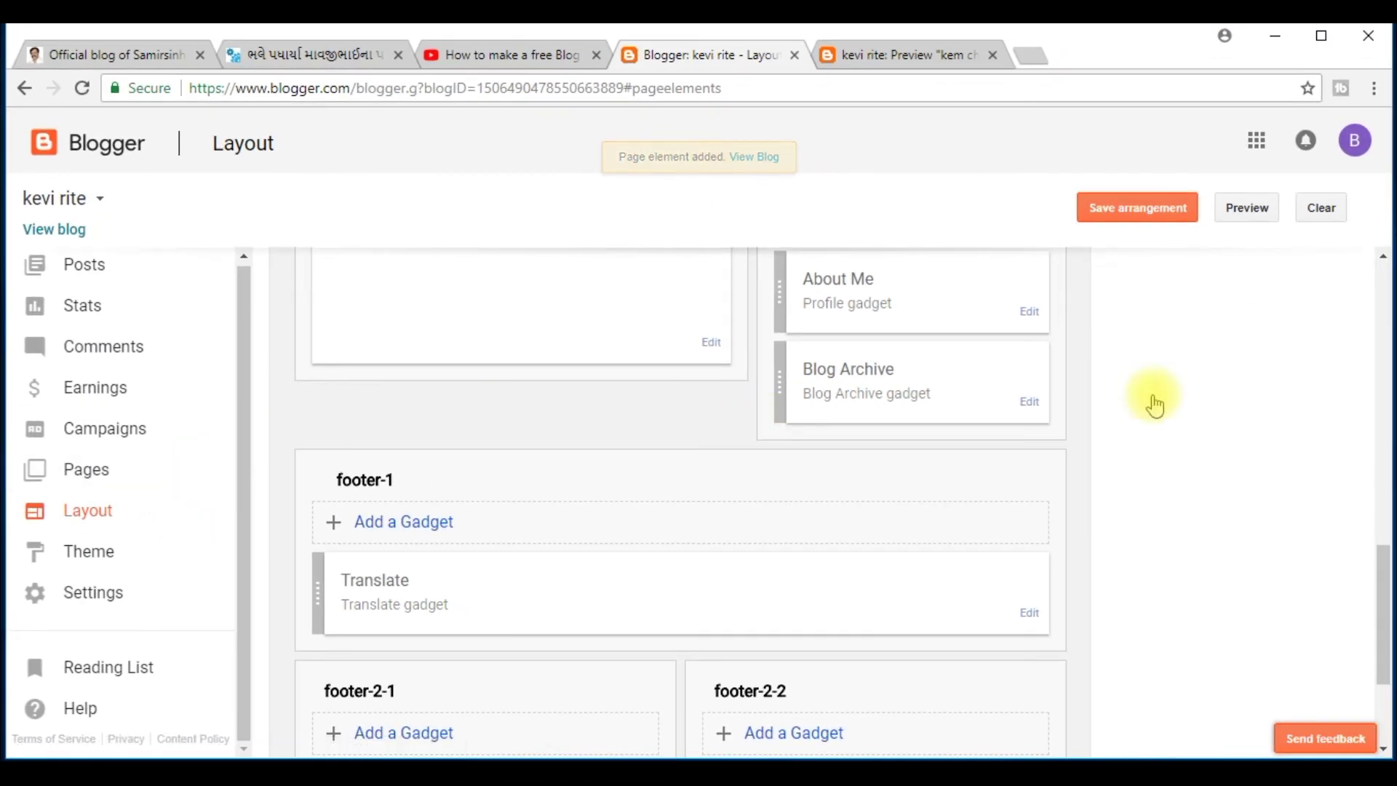
click(1140, 211)
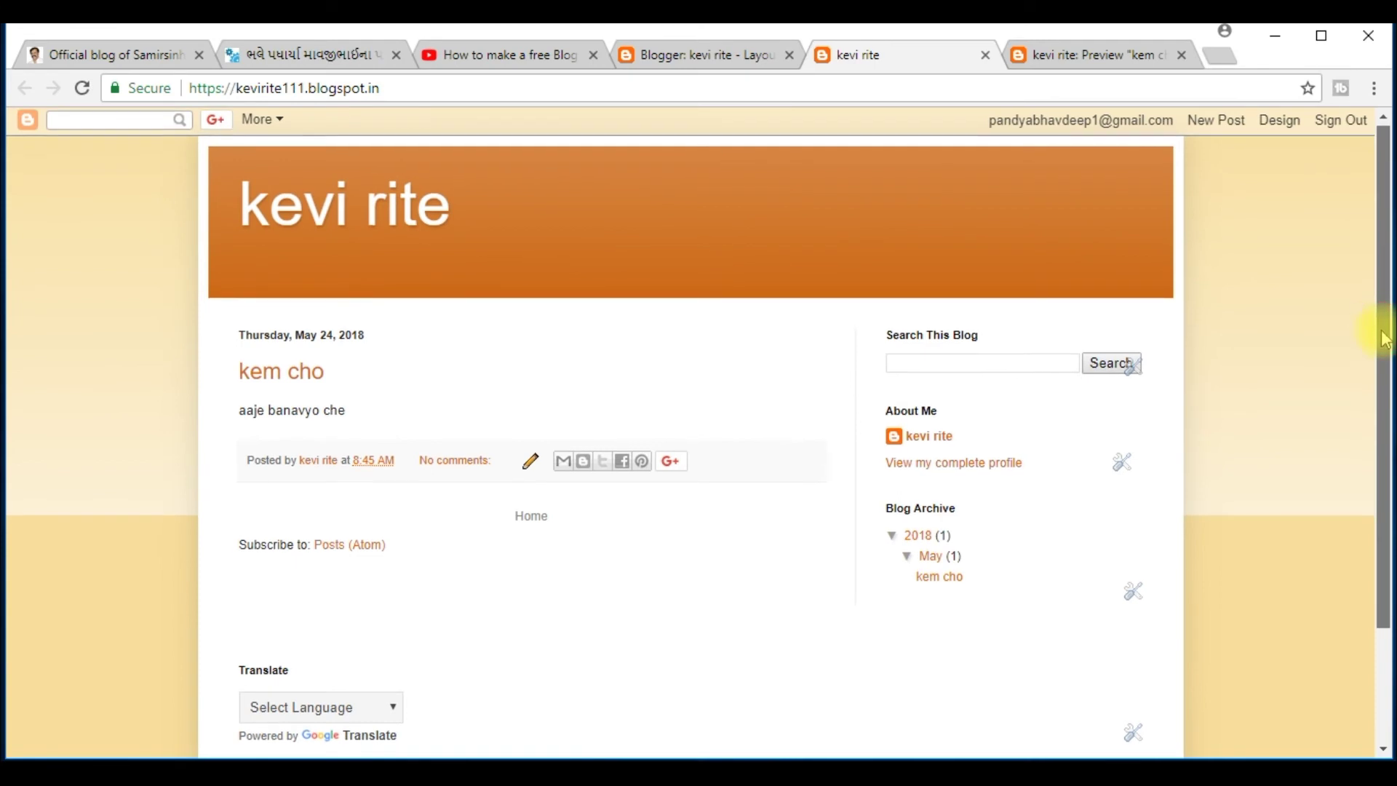
Examine the live blog page with its new gadgets, including the language list of the Translate gadget
drag(1396, 346, 1391, 445)
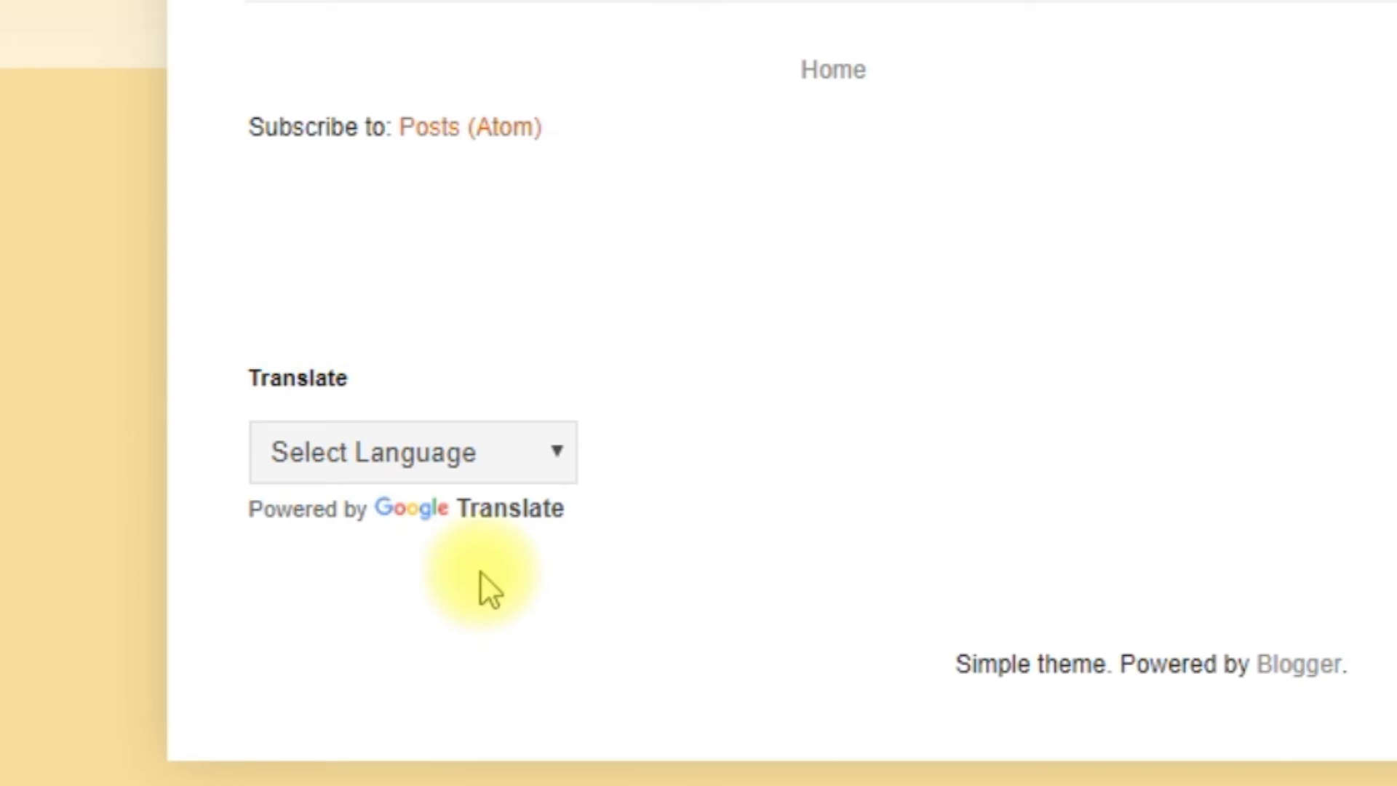
click(560, 473)
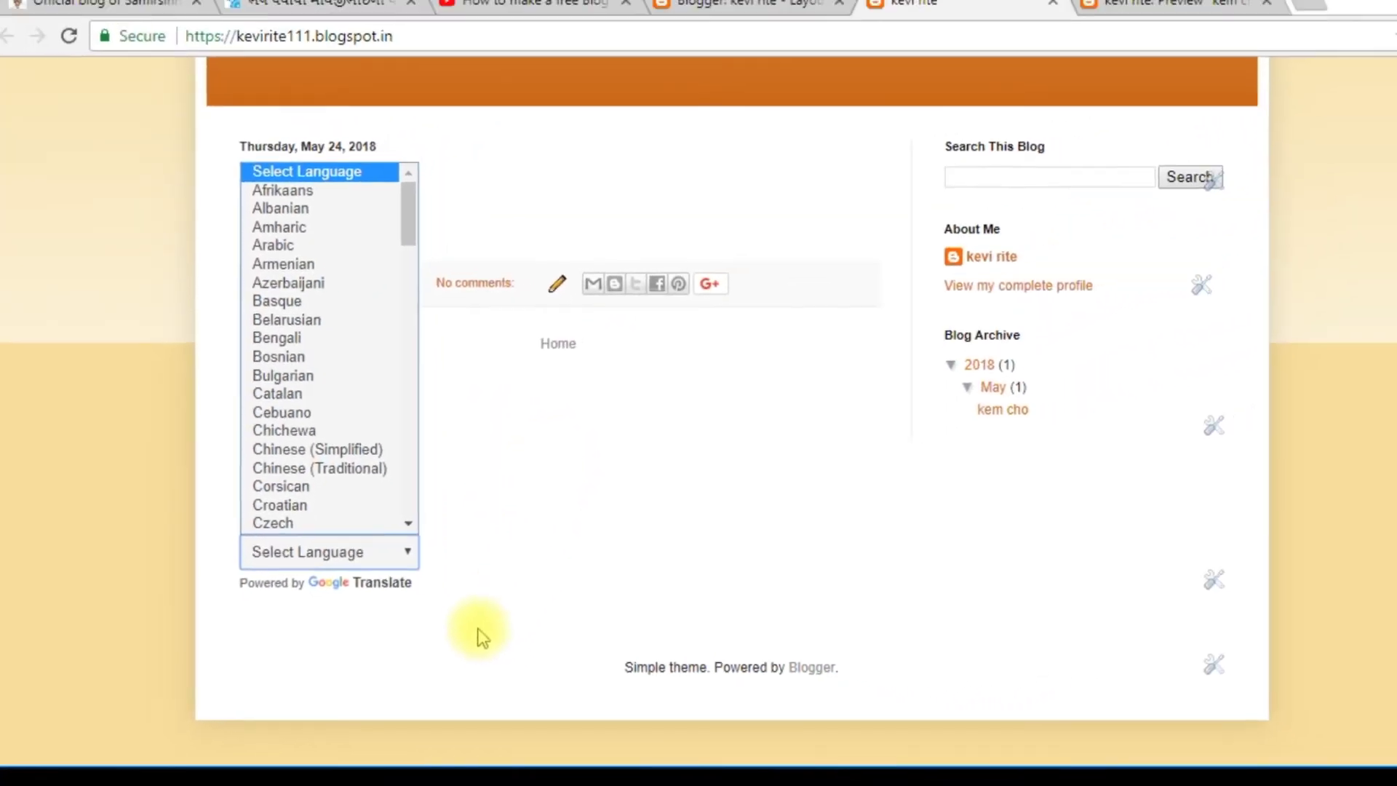
click(654, 612)
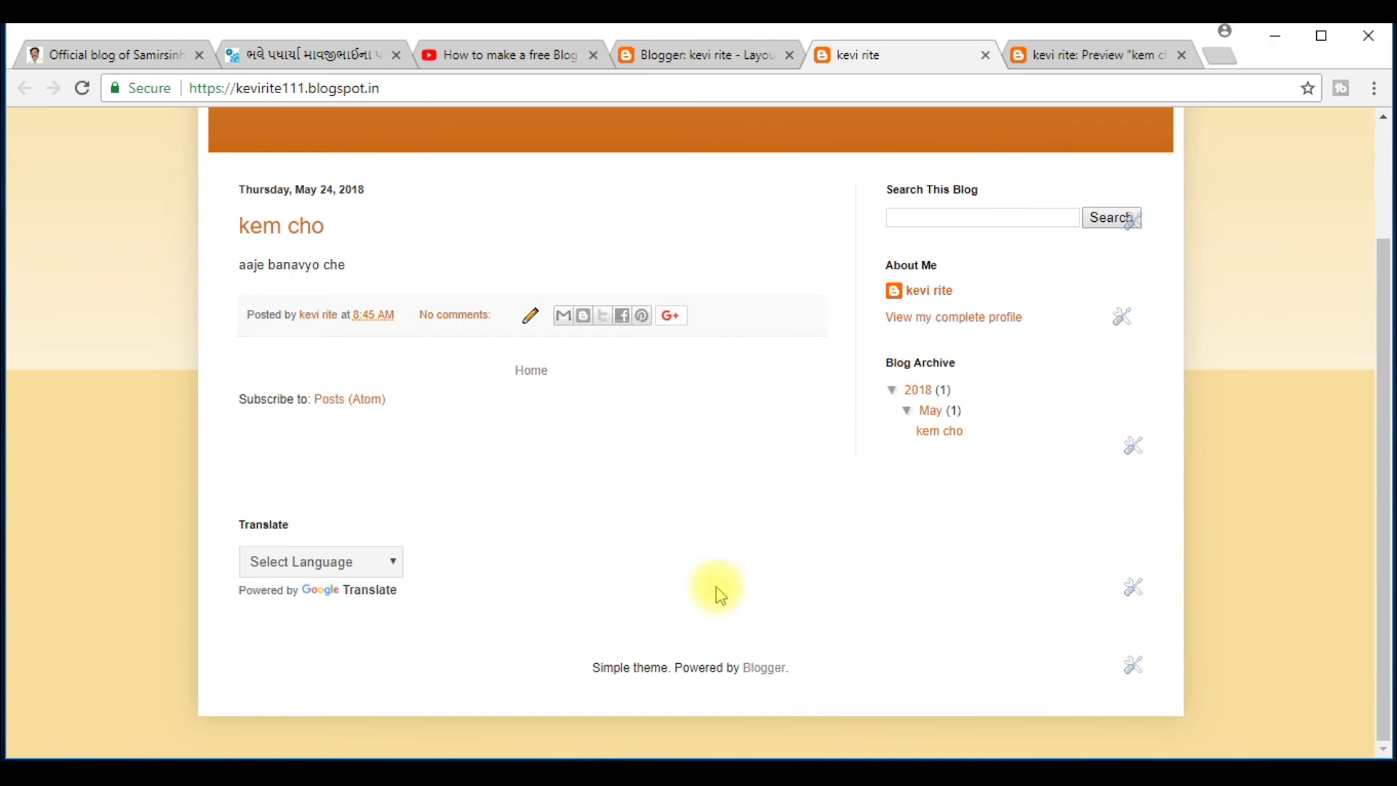
drag(1376, 536, 1377, 446)
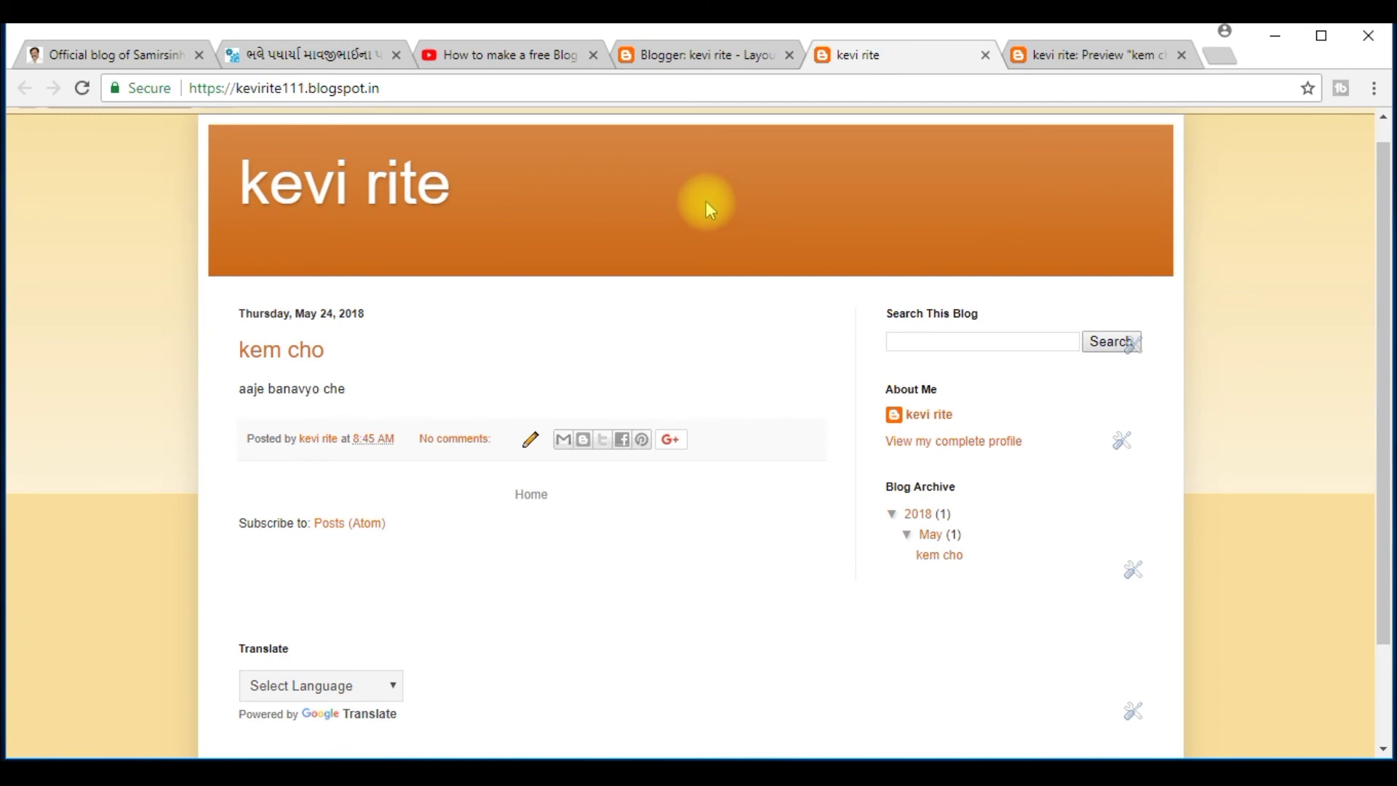
Return to the blog's dashboard and examine the available themes and the AdSense information under Earnings
click(697, 55)
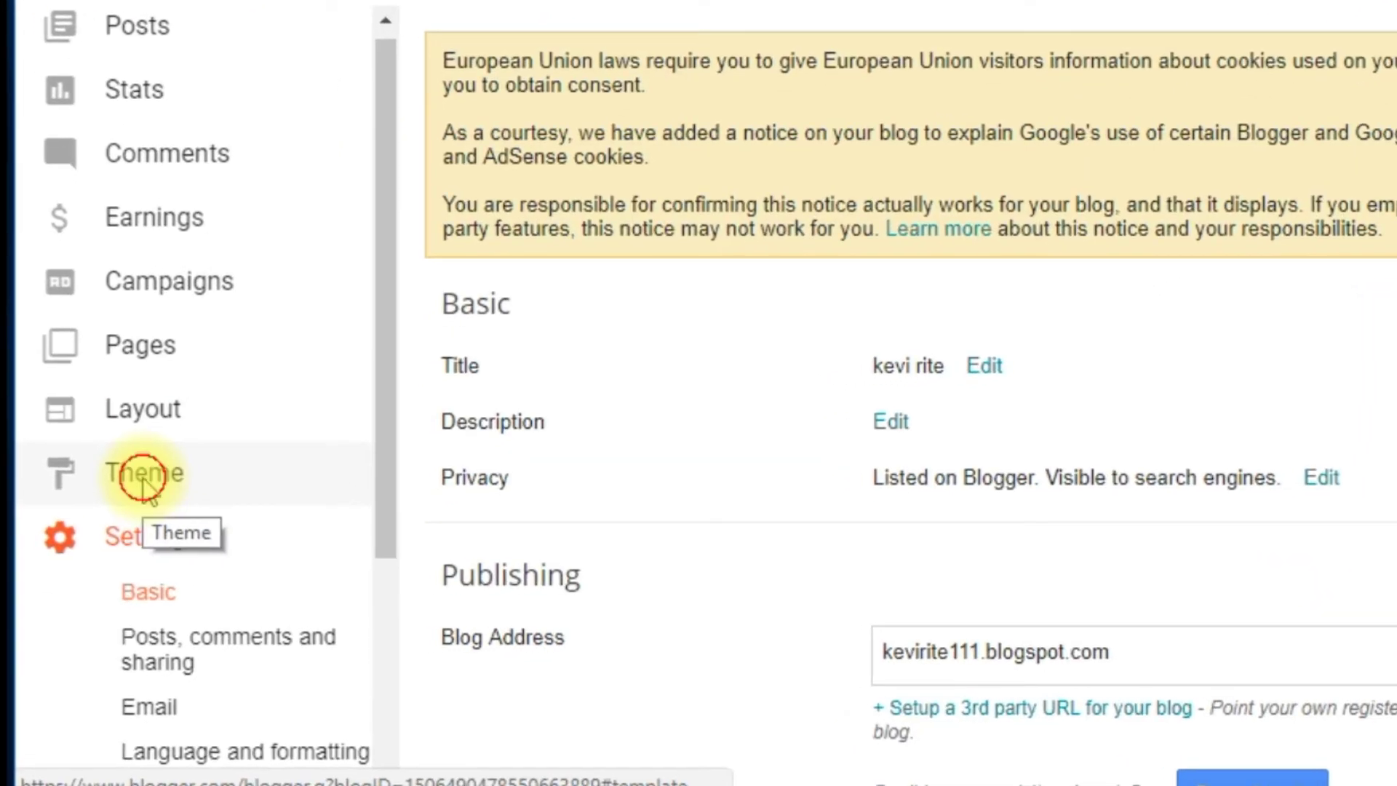
click(141, 473)
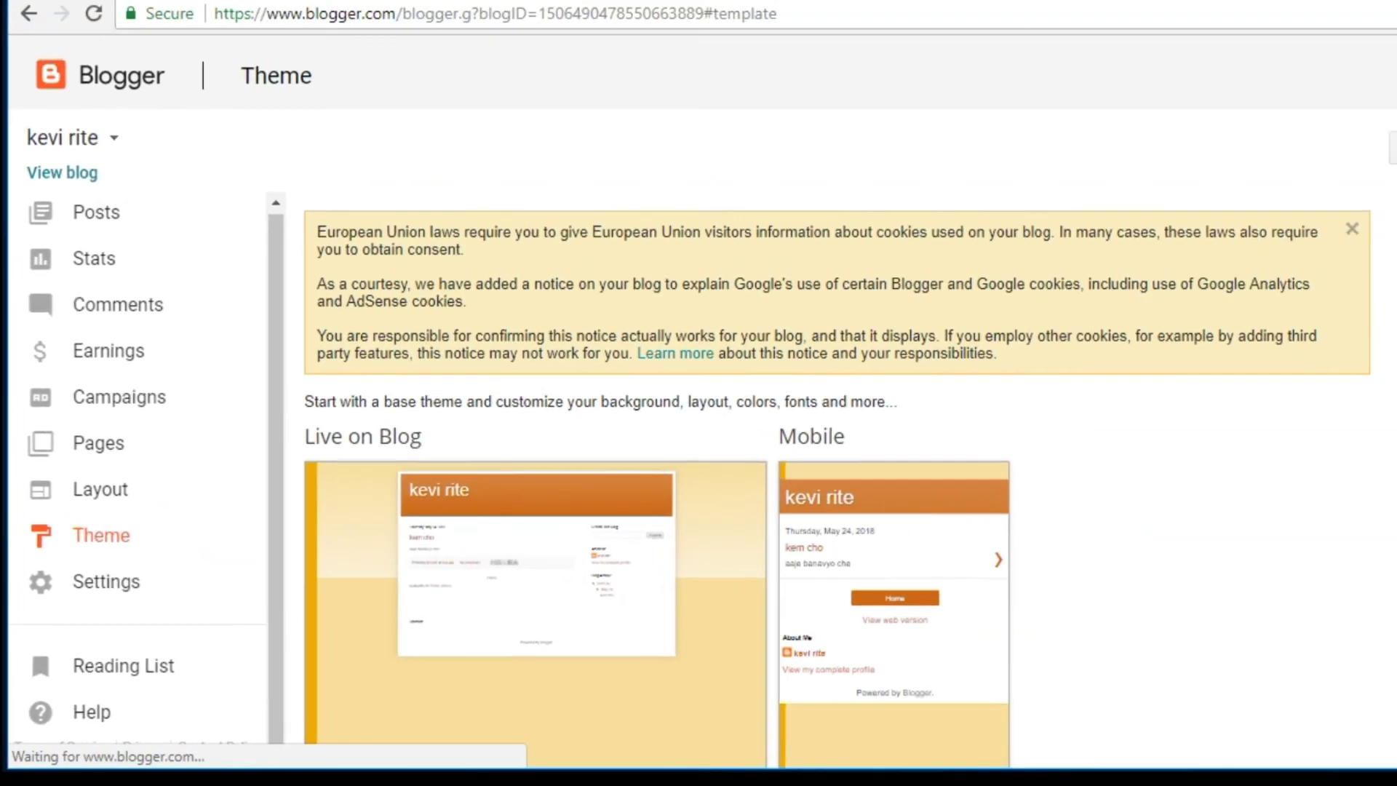
drag(1382, 320, 1382, 356)
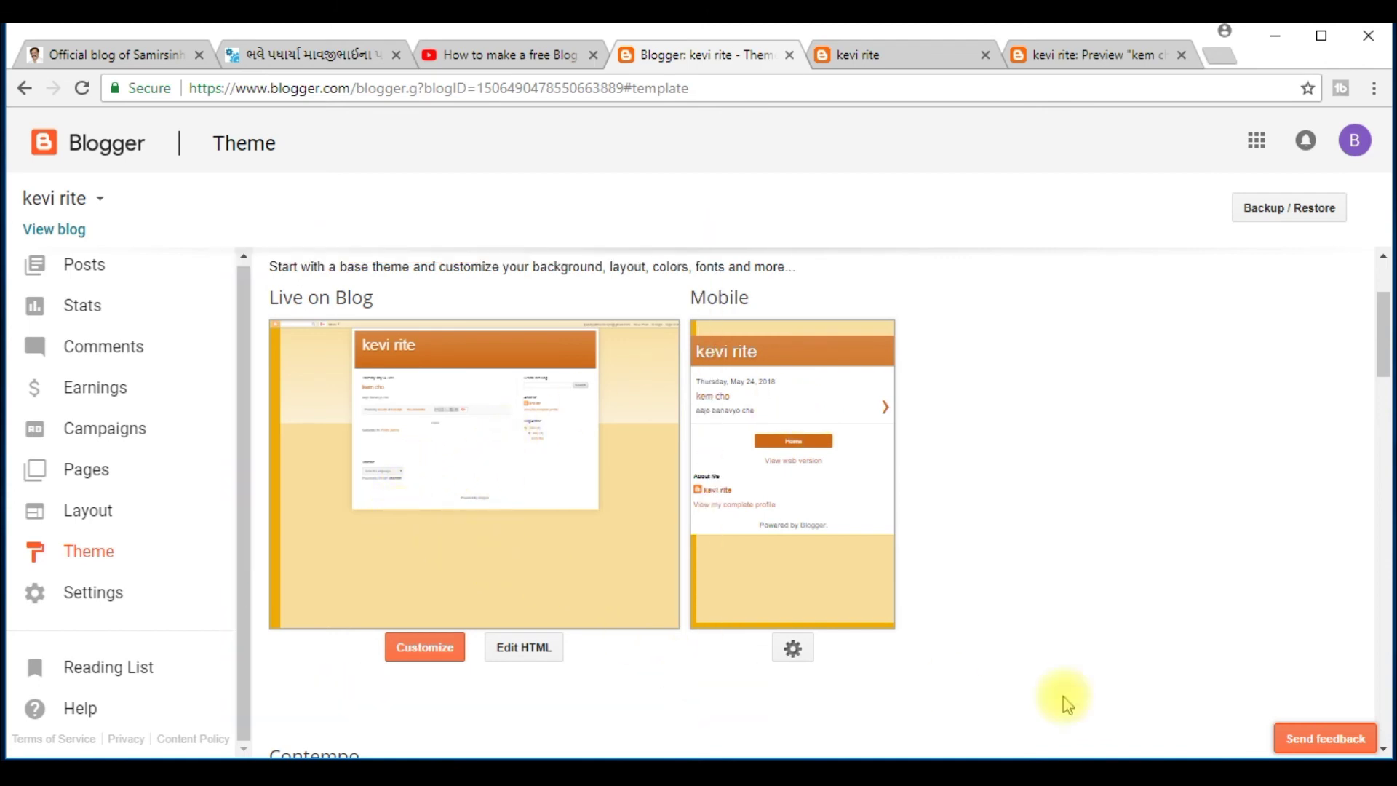
scroll(1383, 413, down, 1)
click(1382, 412)
drag(1382, 417, 1381, 281)
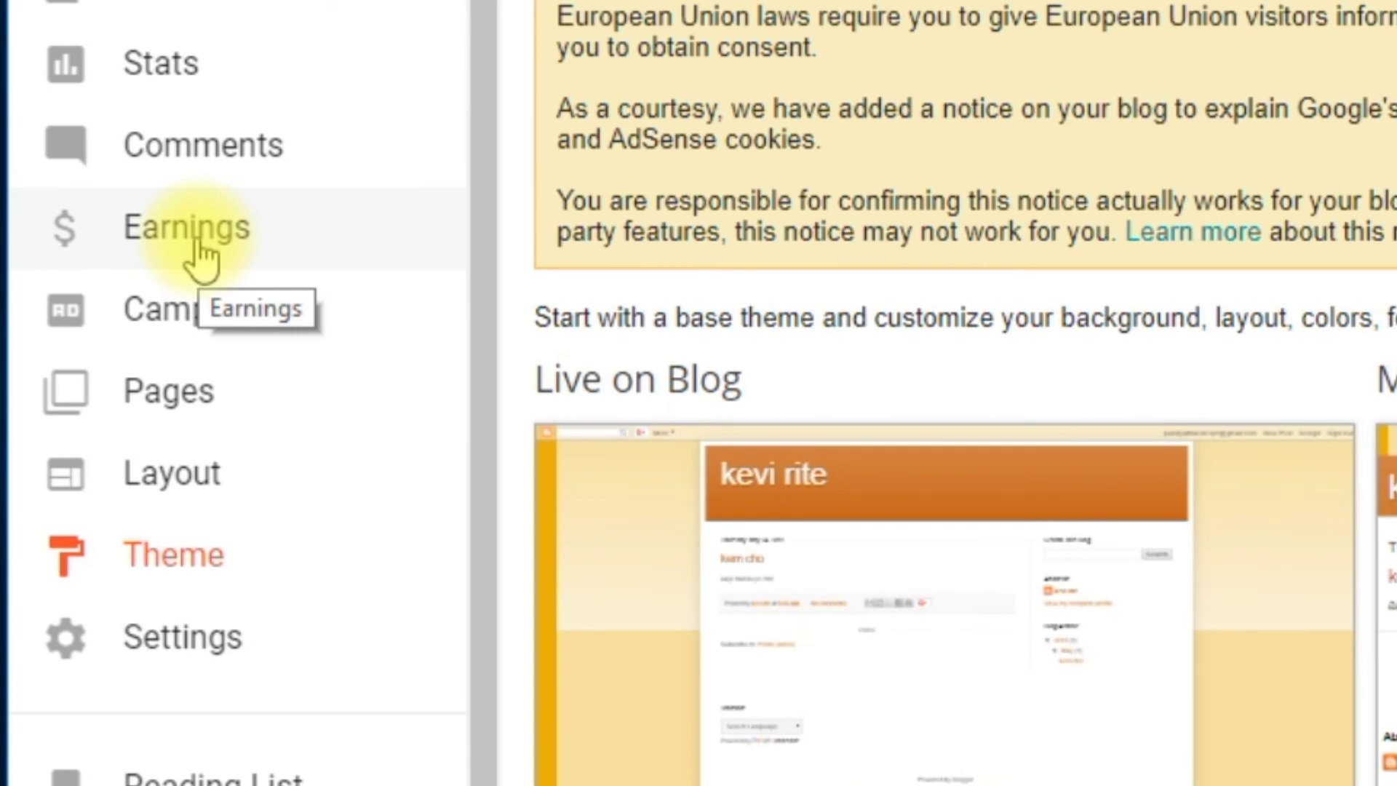
click(196, 248)
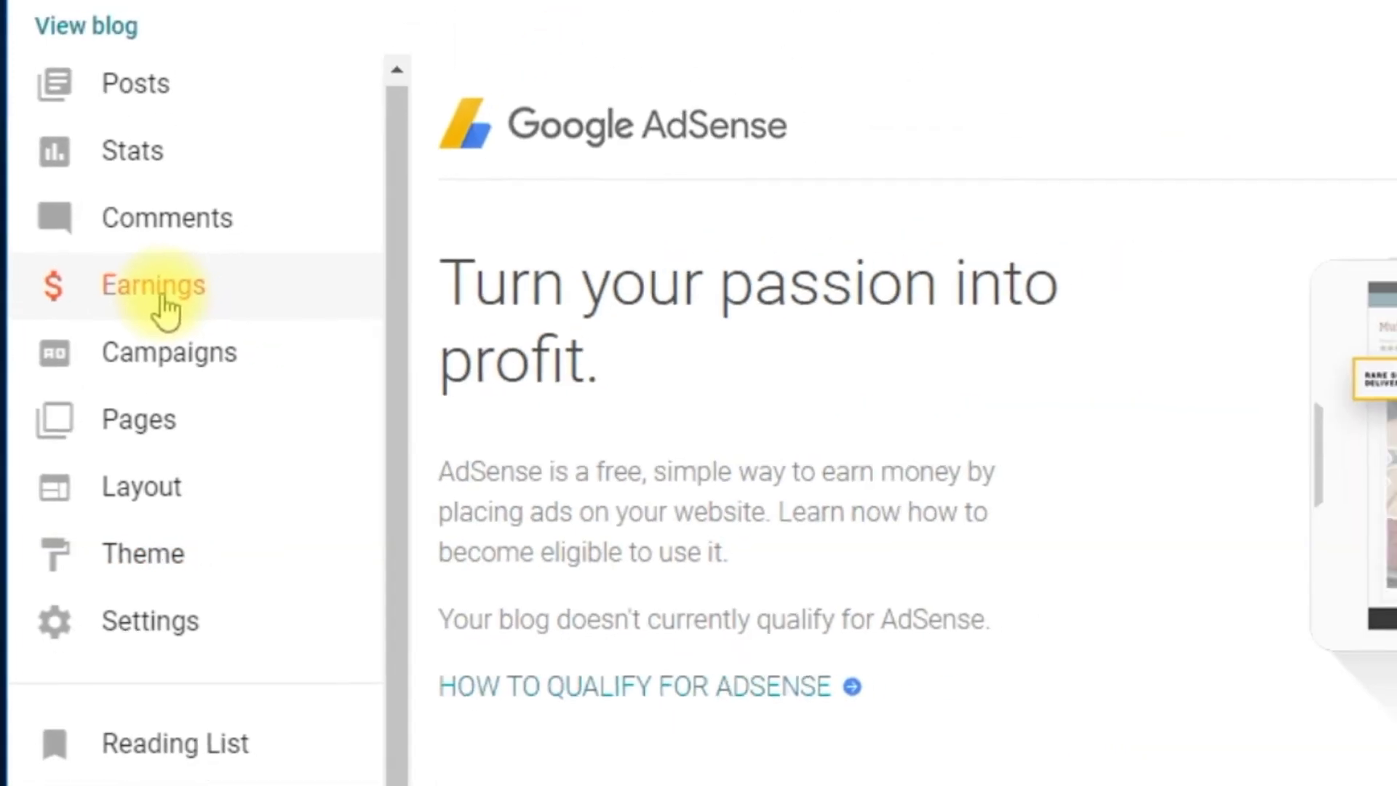